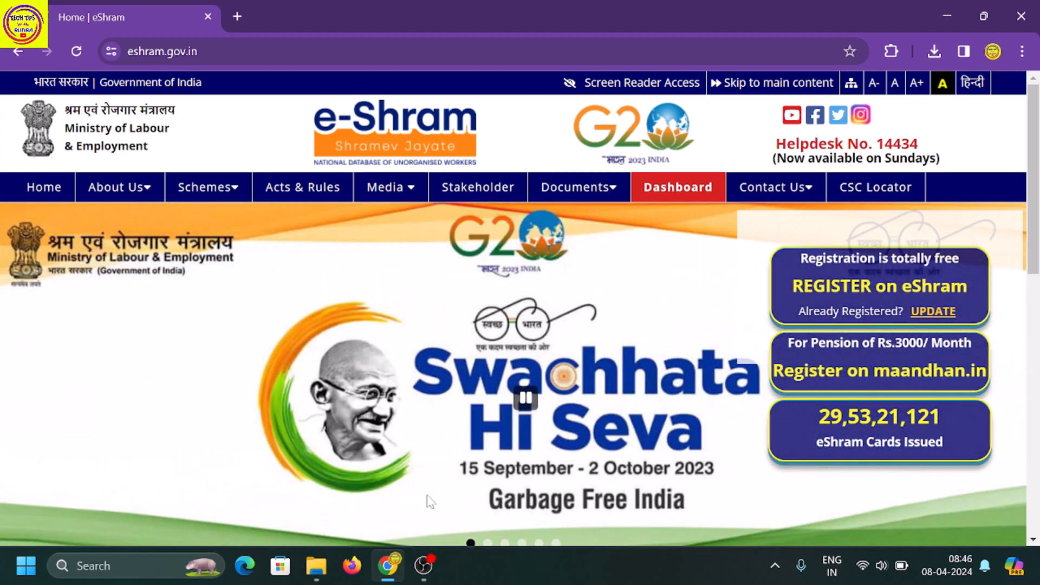
In a new browser tab, search Google for 'eshram' using the history suggestion.
{"action": "key", "text": "ctrl+t"}
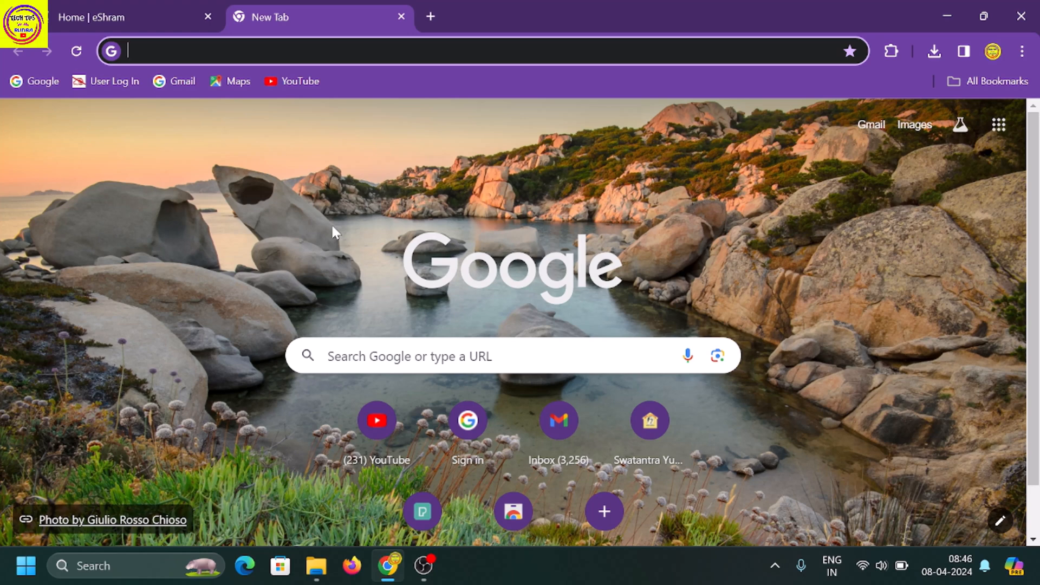
{"action": "left_click", "coordinate": [390, 356]}
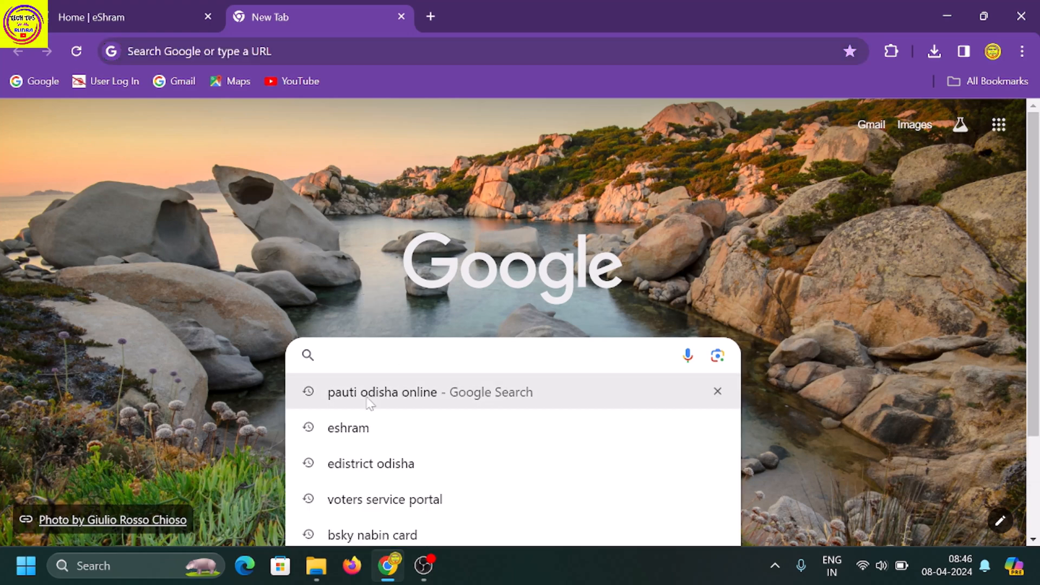
{"action": "left_click", "coordinate": [348, 441]}
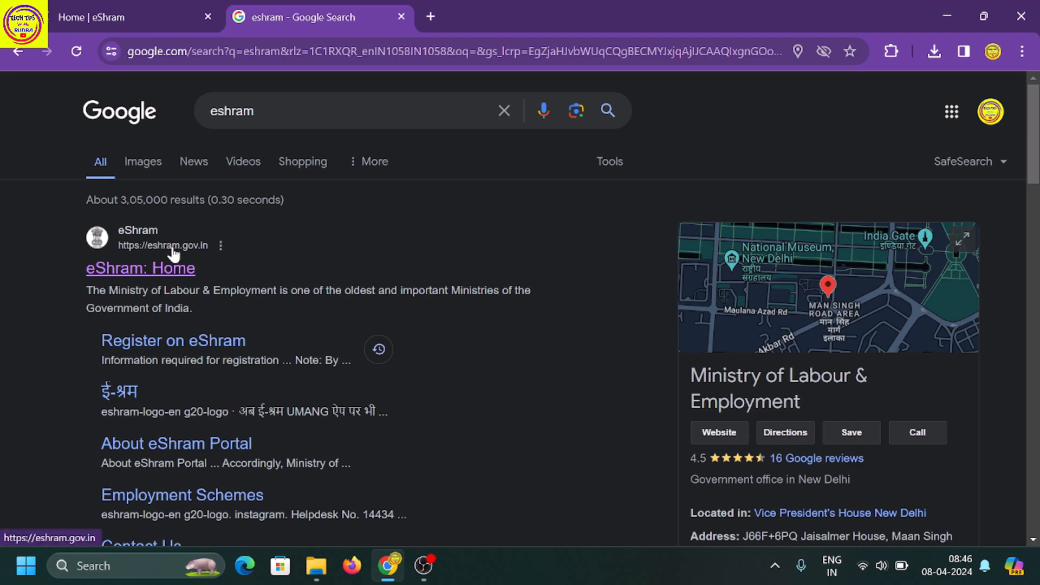
From the eShram home page, reach the Already Registered UPDATE login form and its options menu.
{"action": "left_click", "coordinate": [149, 270]}
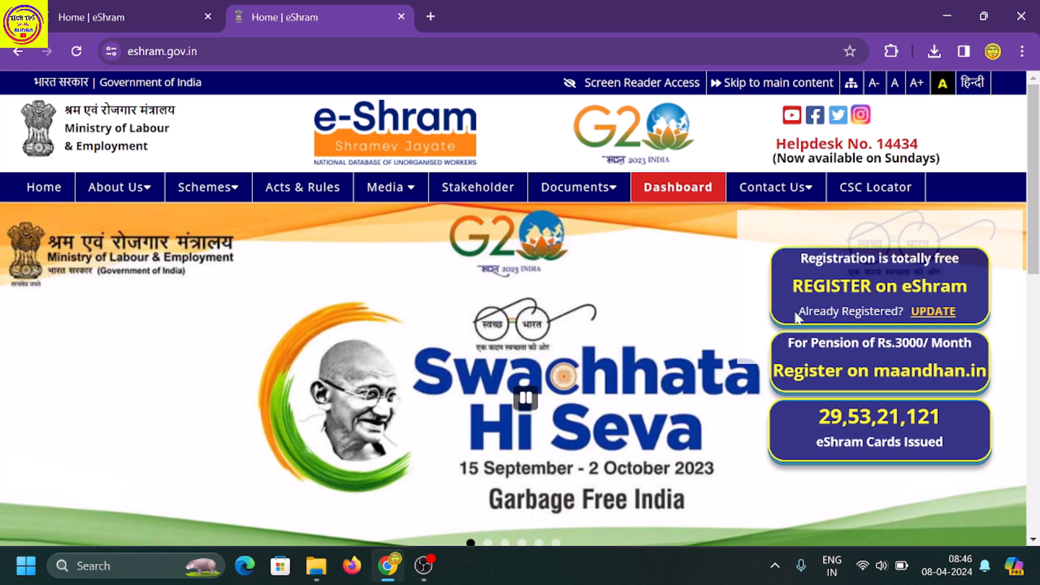
{"action": "left_click_drag", "start_coordinate": [795, 314], "coordinate": [904, 312]}
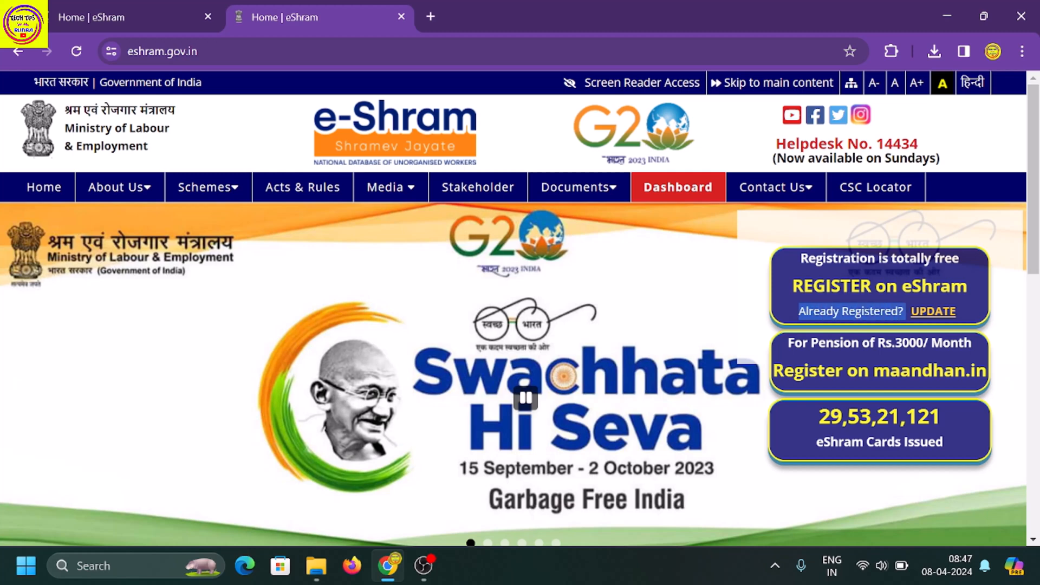
{"action": "left_click", "coordinate": [927, 314]}
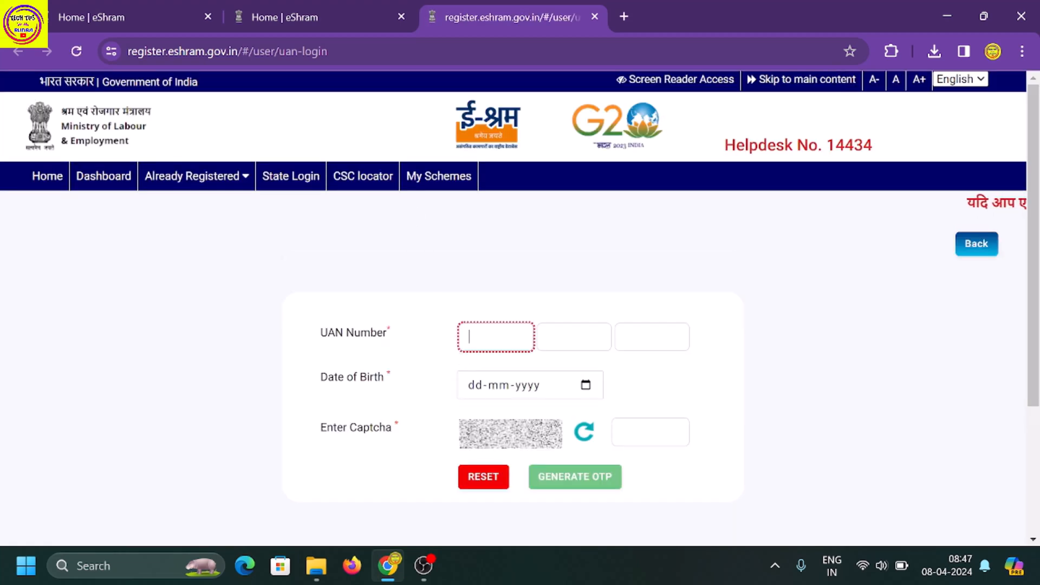
{"action": "left_click_drag", "start_coordinate": [322, 332], "coordinate": [388, 338]}
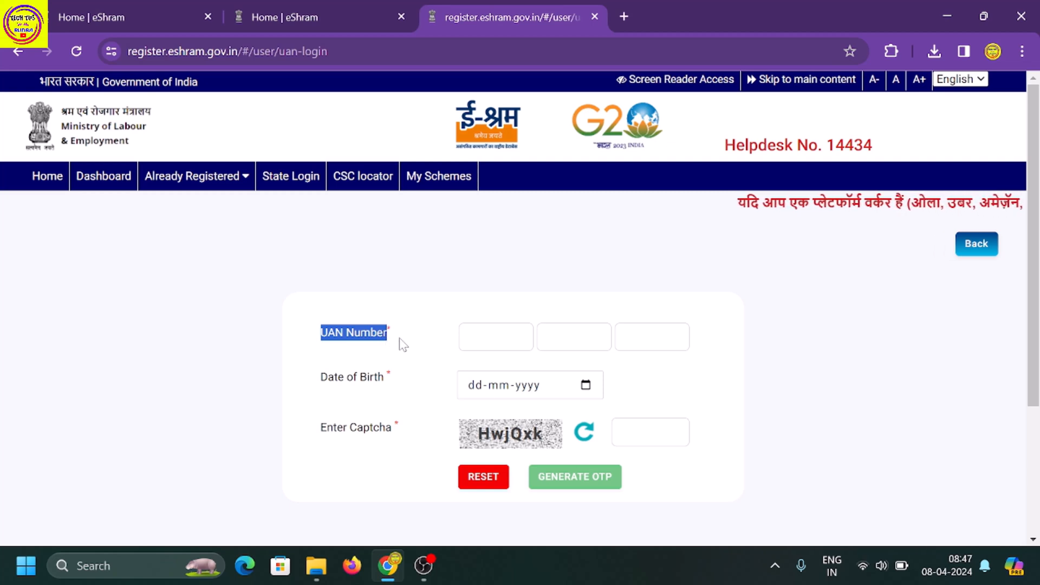
{"action": "left_click", "coordinate": [439, 348]}
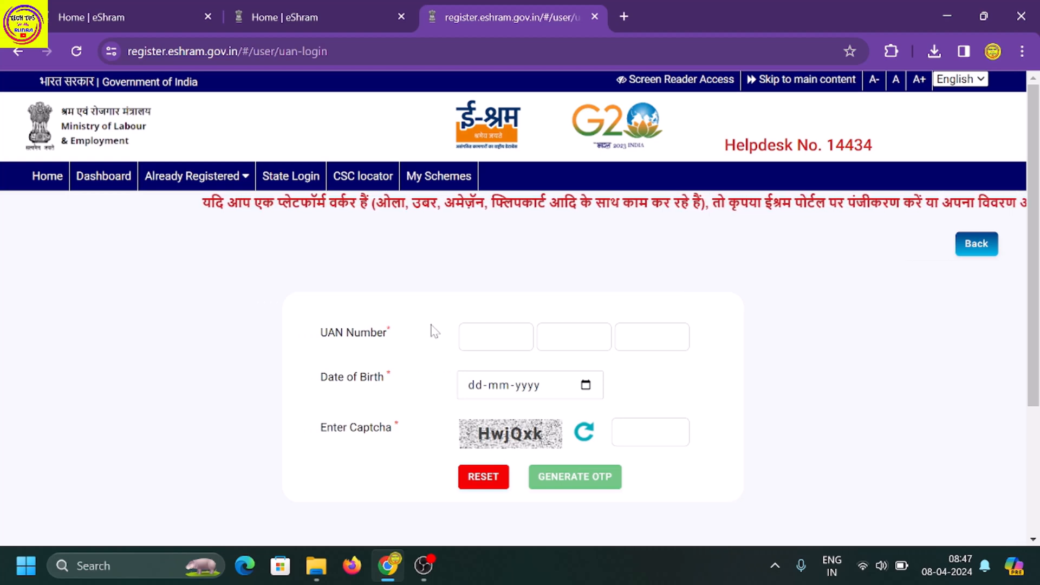
{"action": "left_click", "coordinate": [245, 181]}
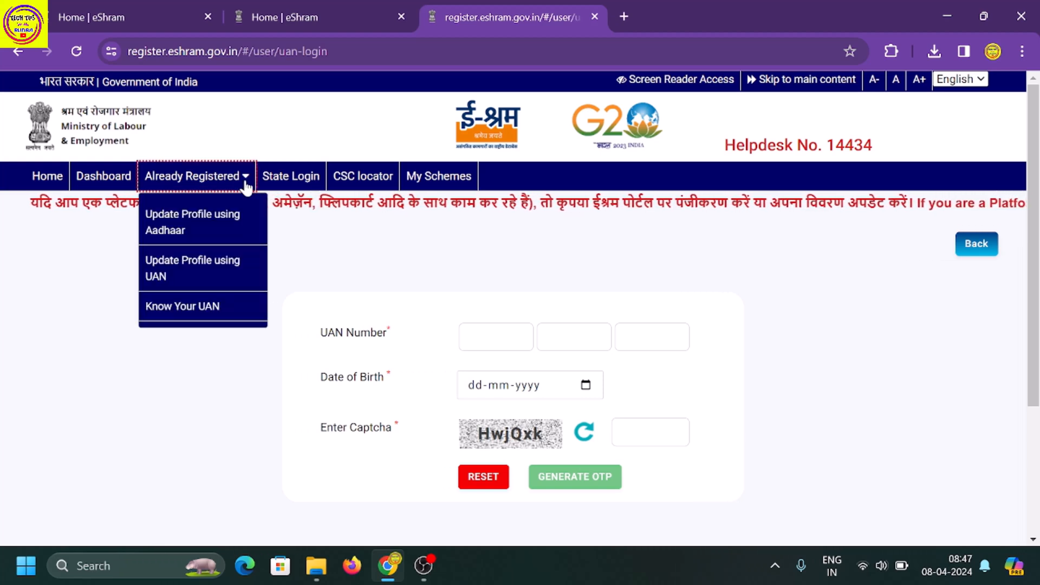
On Know Your UAN, submit the worker's Aadhaar number and the captcha to get an OTP.
{"action": "left_click", "coordinate": [181, 307]}
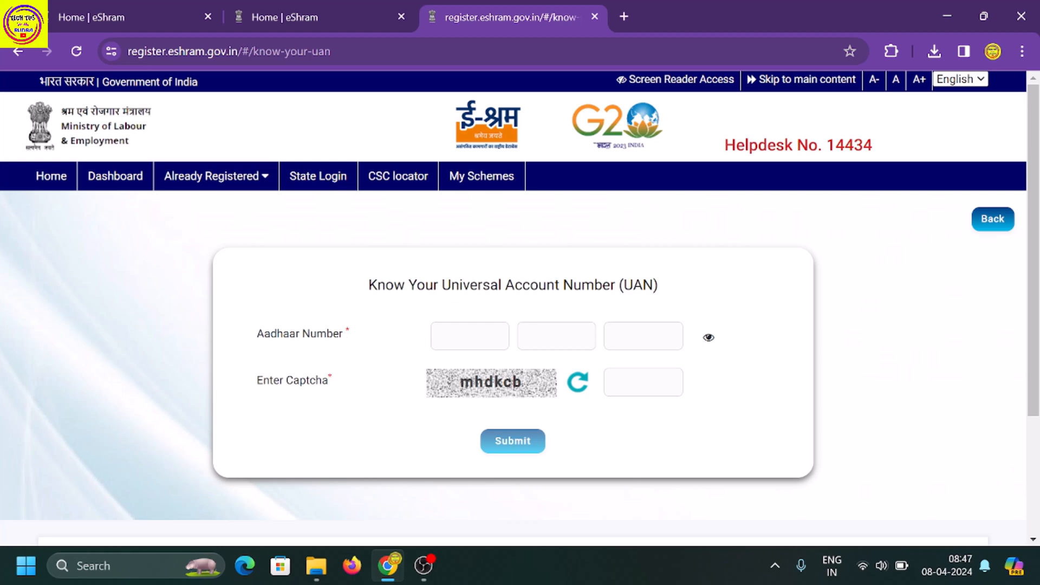
{"action": "left_click", "coordinate": [469, 336]}
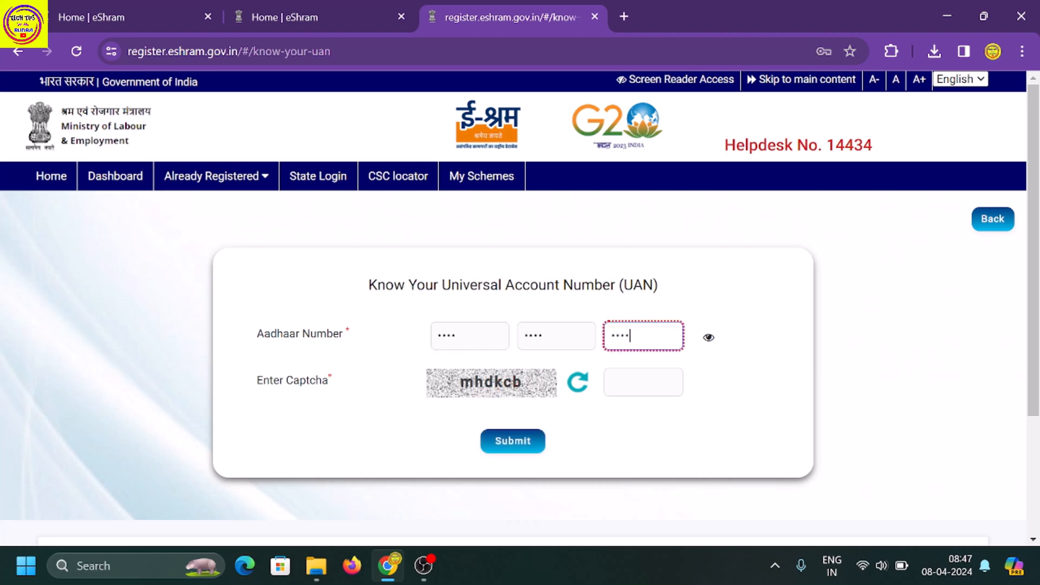
{"action": "left_click", "coordinate": [642, 382]}
{"action": "type", "text": "mhdkcb"}
{"action": "left_click", "coordinate": [612, 421]}
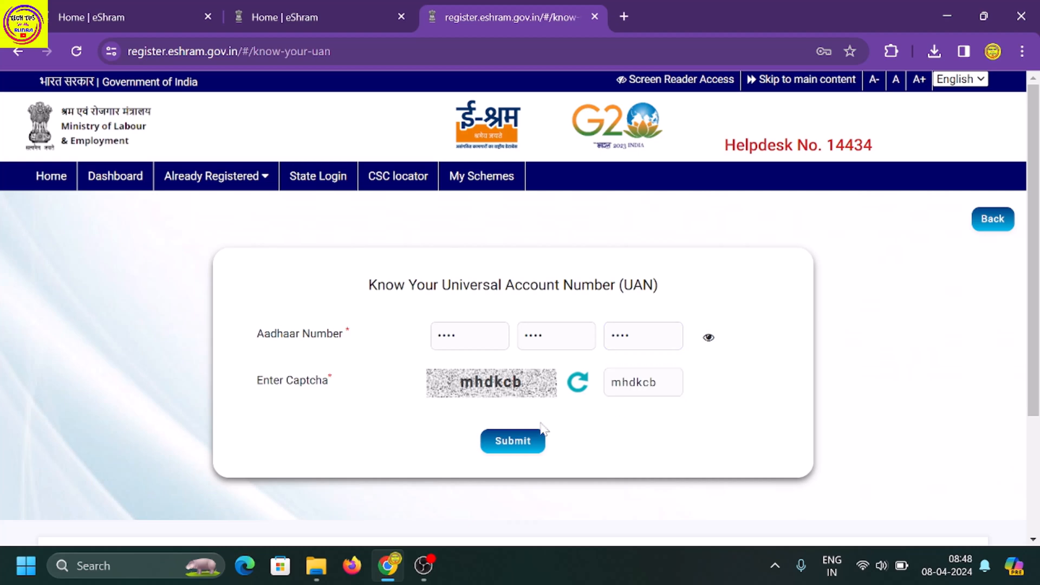
{"action": "left_click", "coordinate": [515, 443]}
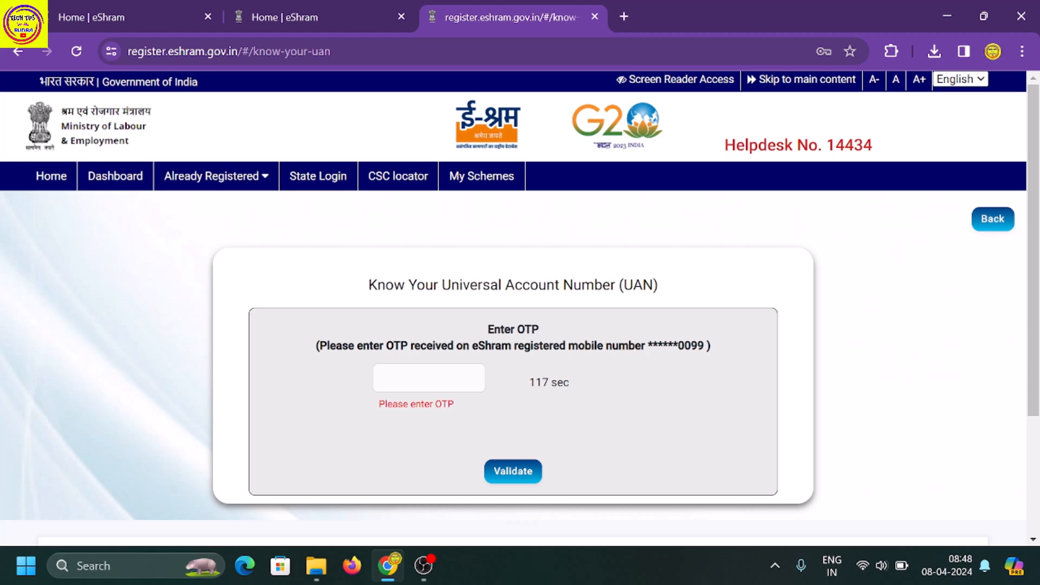
Validate the OTP to reveal the worker's UAN, then go back to the eShram home tab.
{"action": "left_click_drag", "start_coordinate": [678, 346], "coordinate": [696, 345]}
{"action": "left_click", "coordinate": [432, 385]}
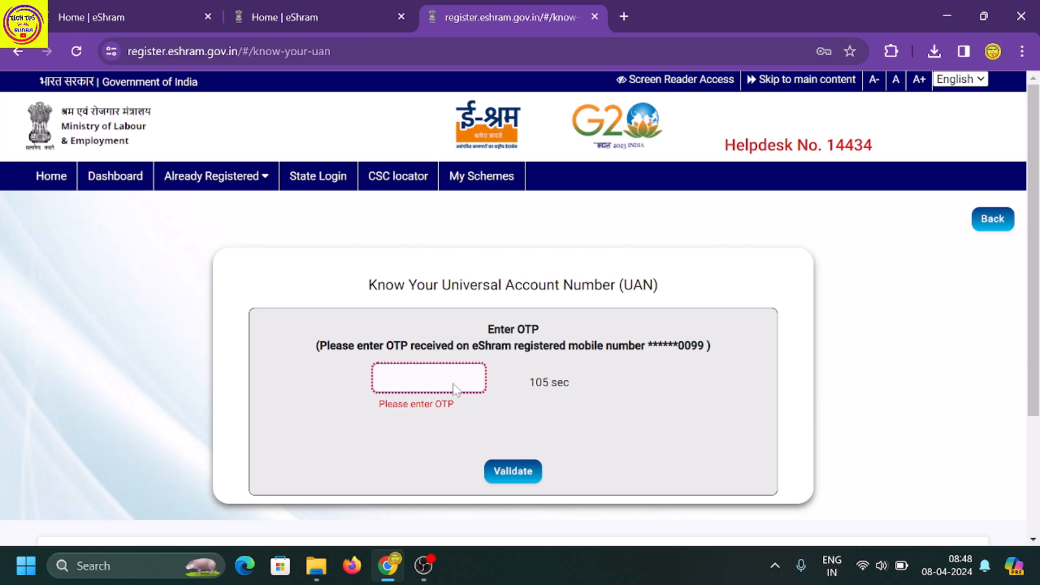
{"action": "left_click", "coordinate": [511, 474]}
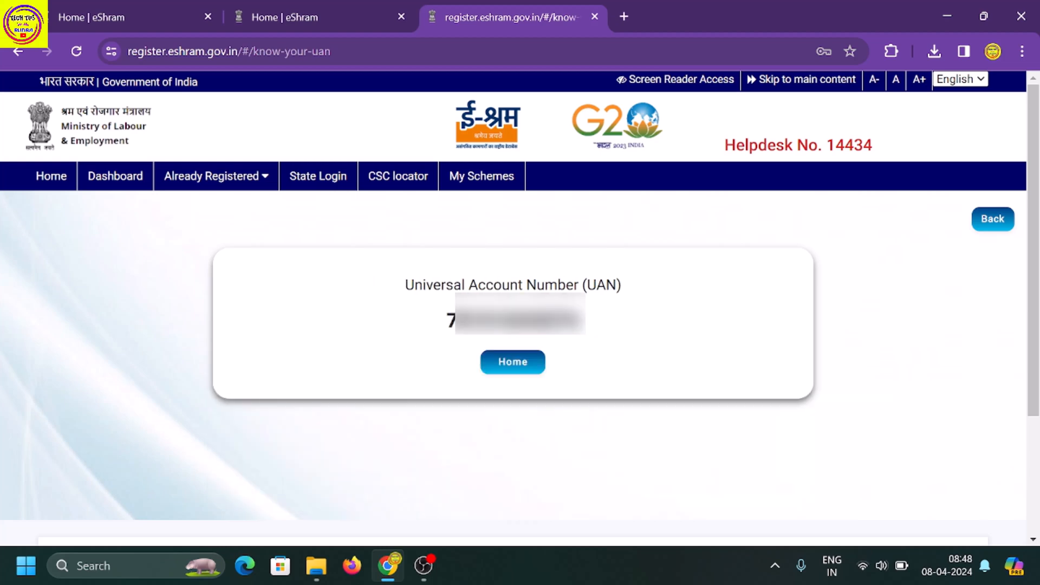
{"action": "left_click_drag", "start_coordinate": [446, 320], "coordinate": [600, 336]}
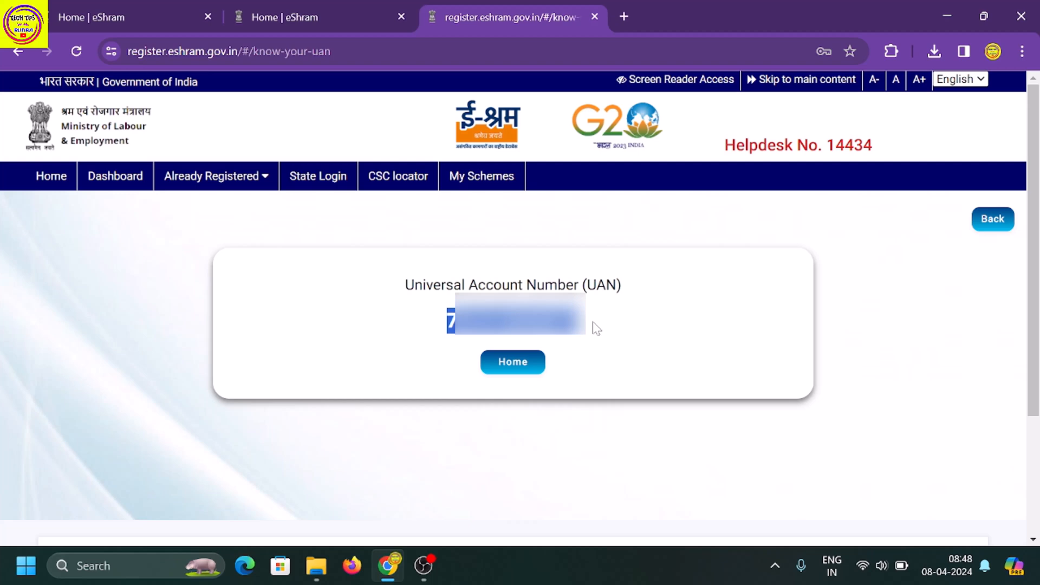
{"action": "key", "text": "ctrl+shift+Tab"}
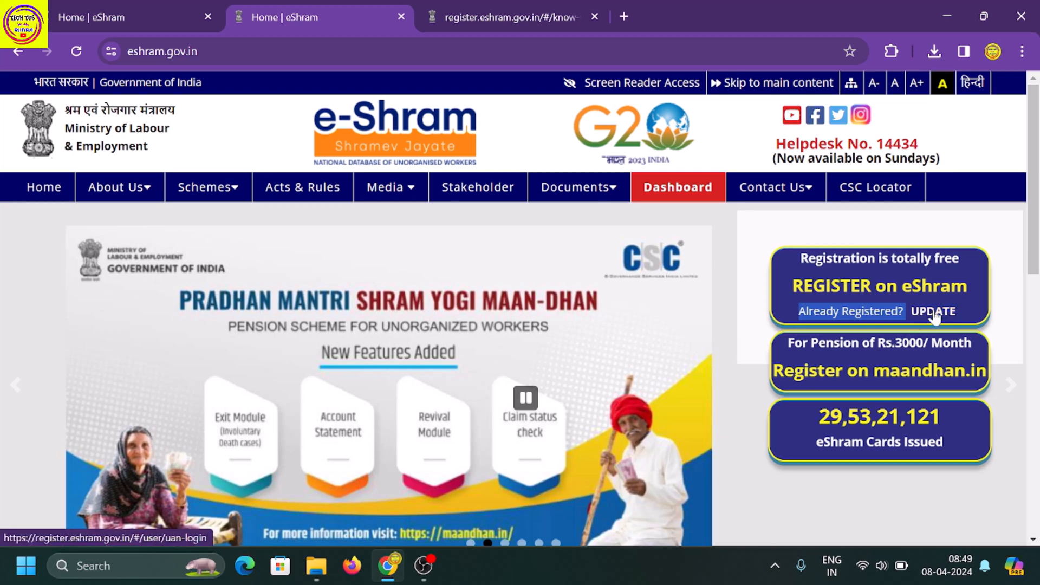
Enter the worker's UAN and date of birth on the profile-update login form.
{"action": "left_click", "coordinate": [933, 312]}
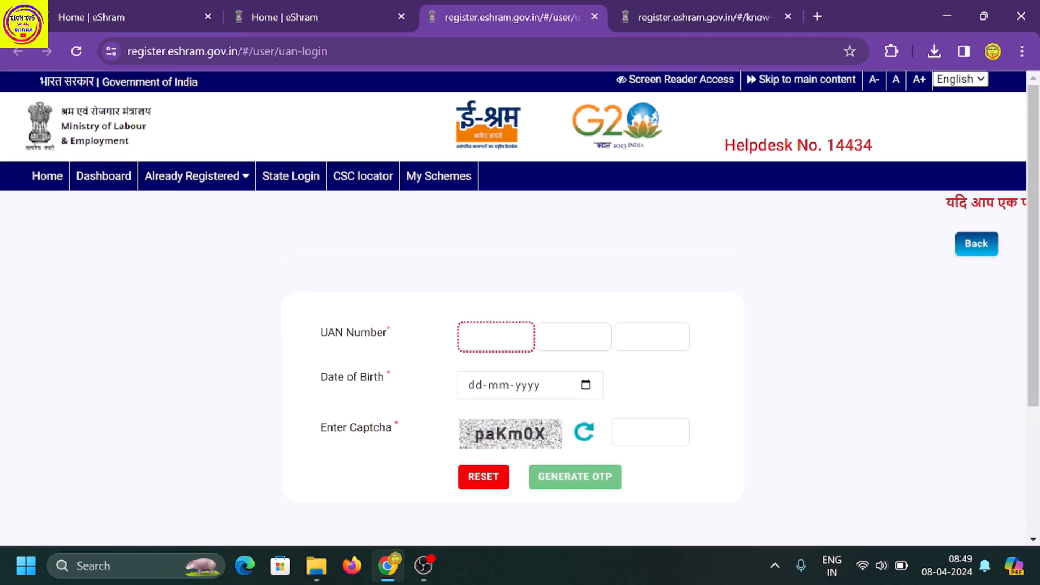
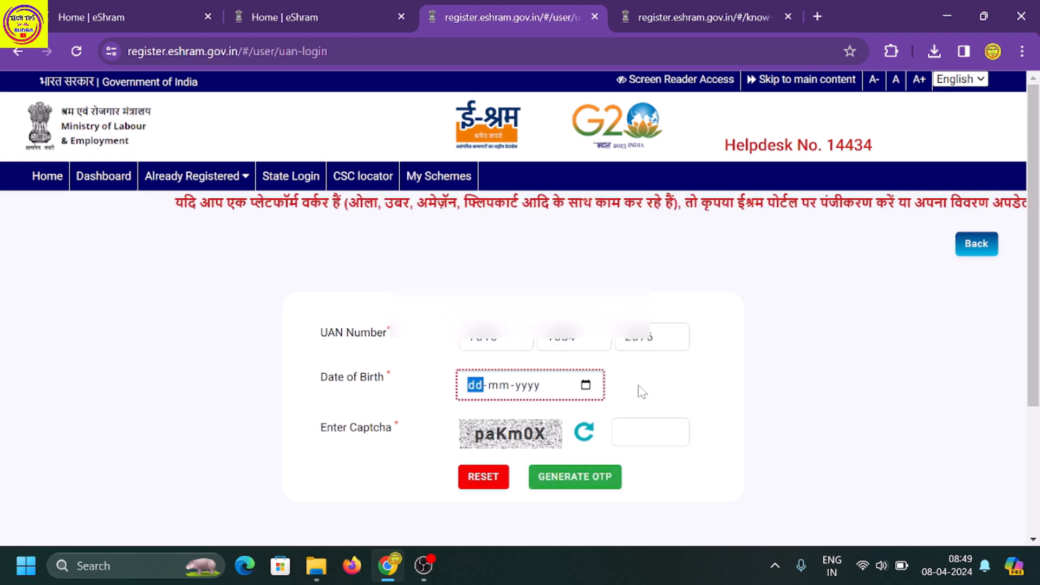
{"action": "left_click", "coordinate": [585, 385]}
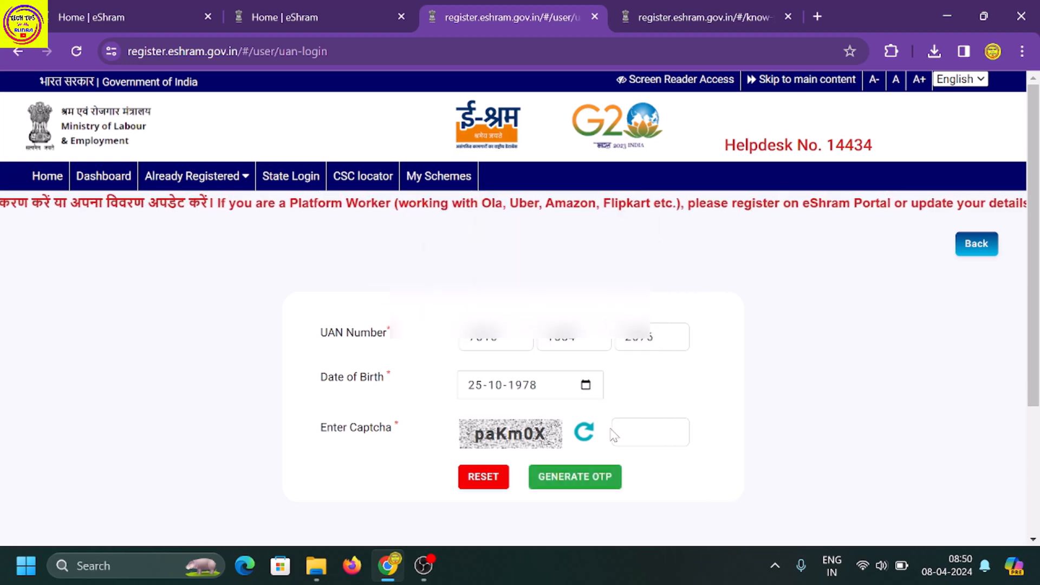
Generate and validate the login OTP sent to the registered mobile number.
{"action": "left_click", "coordinate": [594, 483]}
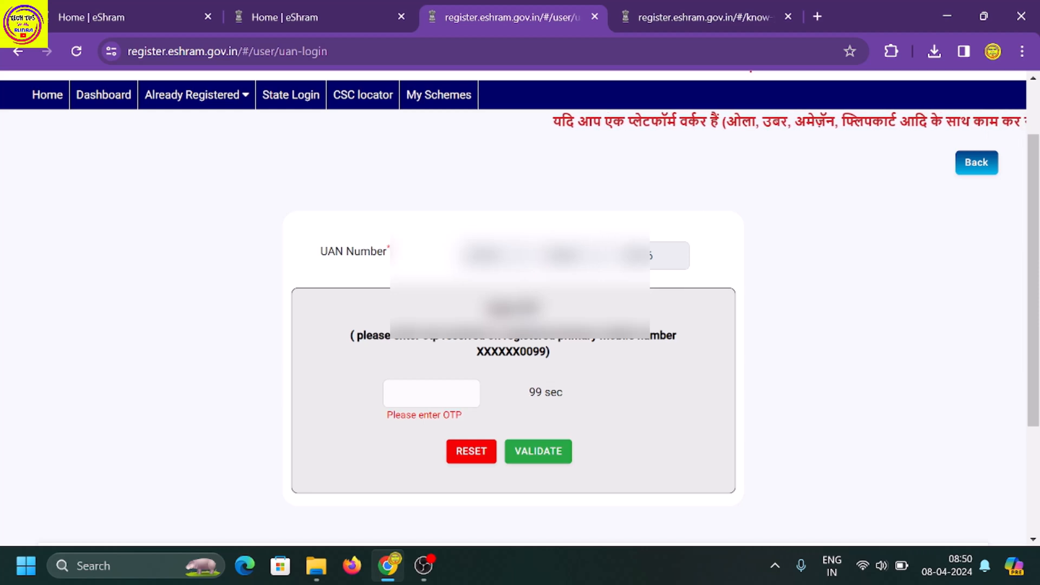
{"action": "left_click_drag", "start_coordinate": [520, 350], "coordinate": [546, 351]}
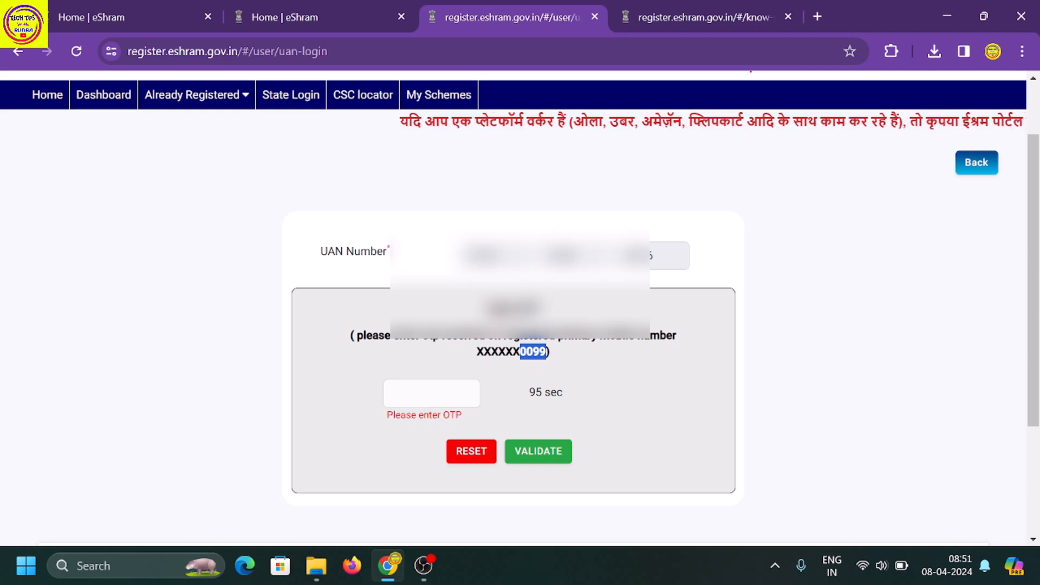
{"action": "left_click", "coordinate": [431, 393]}
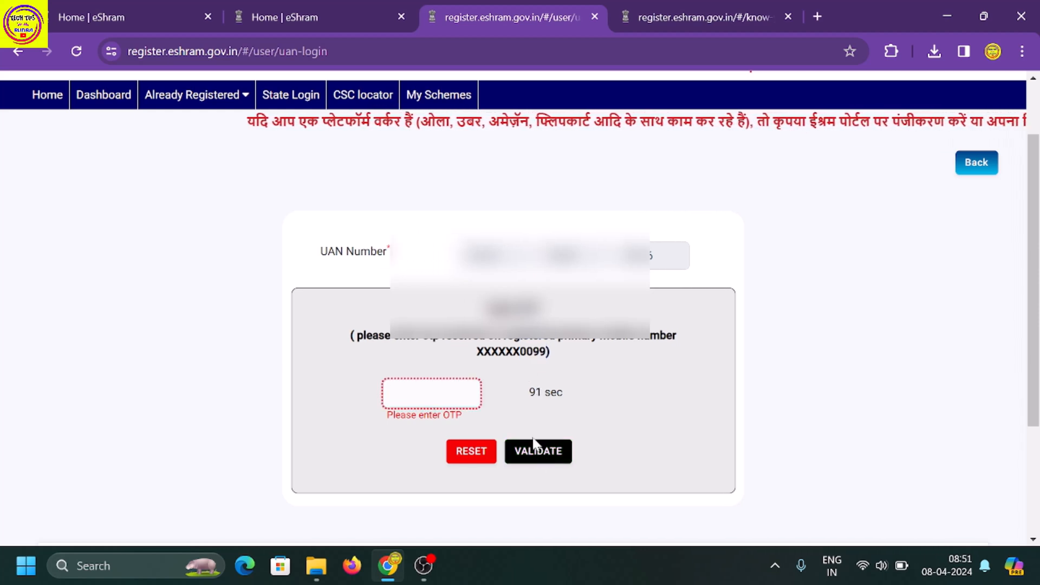
{"action": "left_click", "coordinate": [536, 455]}
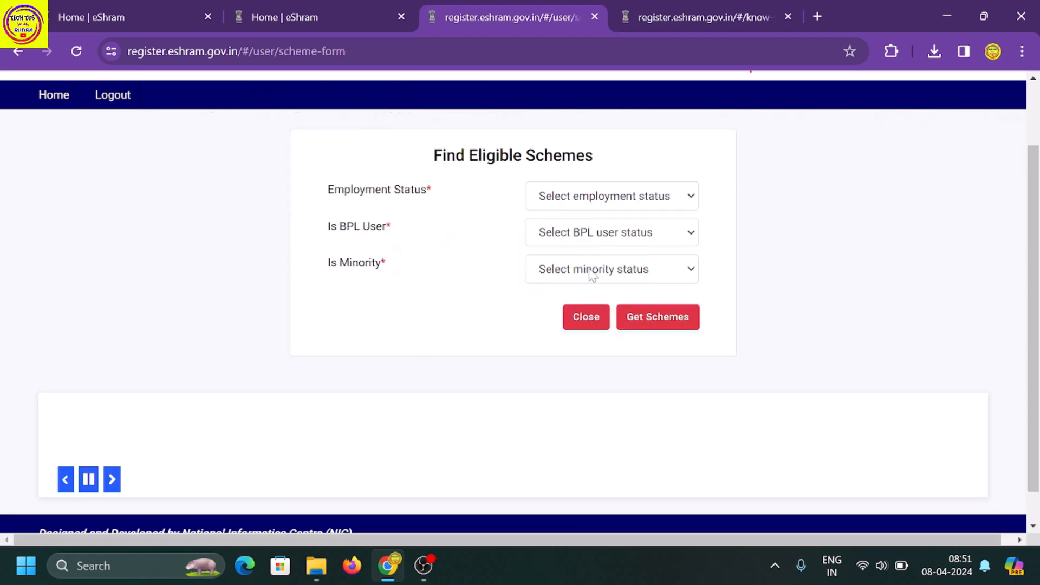
Close the Find Eligible Schemes form and go to UPDATE PROFILE.
{"action": "left_click", "coordinate": [584, 325]}
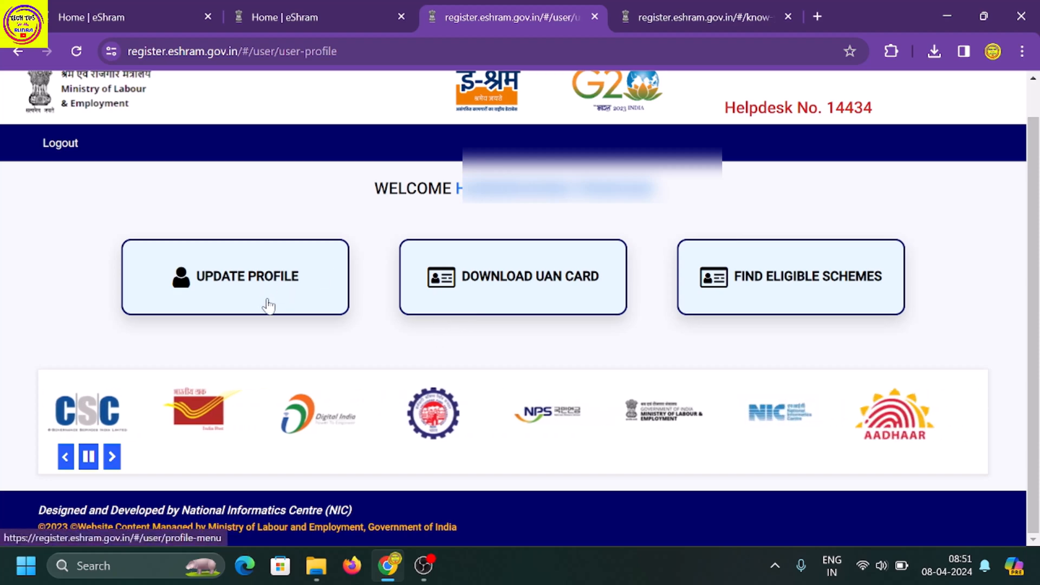
{"action": "left_click", "coordinate": [249, 288]}
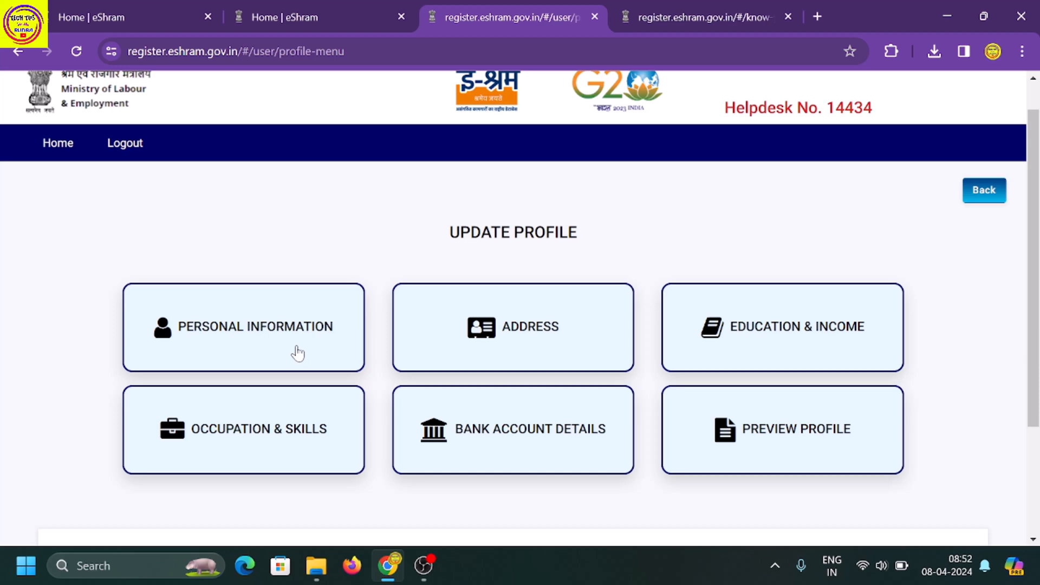
Open Personal Information for editing and review the form down to Nominee Details.
{"action": "left_click", "coordinate": [296, 351]}
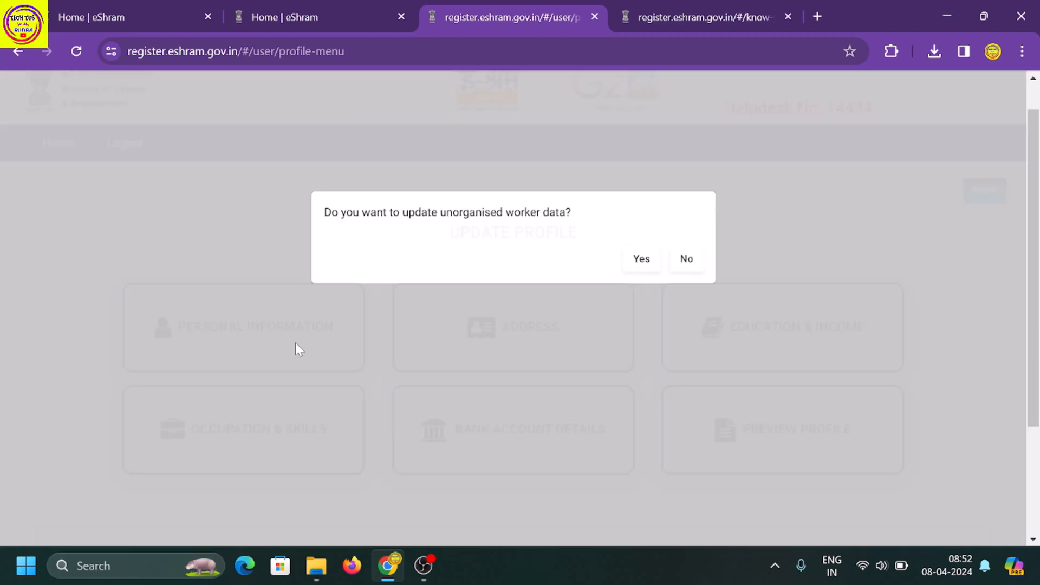
{"action": "left_click", "coordinate": [641, 259]}
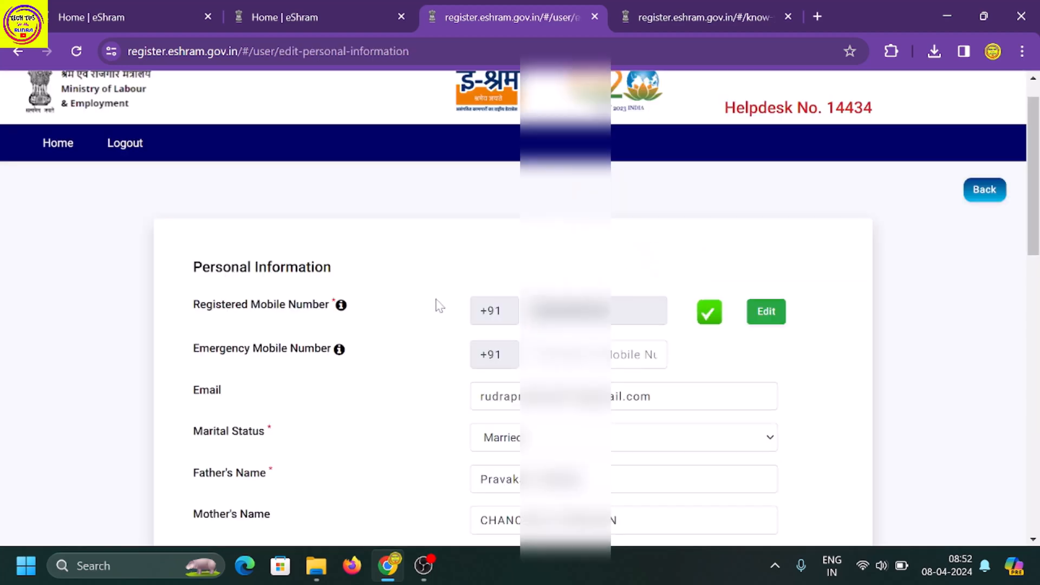
{"action": "scroll", "coordinate": [374, 318], "scroll_direction": "down", "scroll_amount": 2}
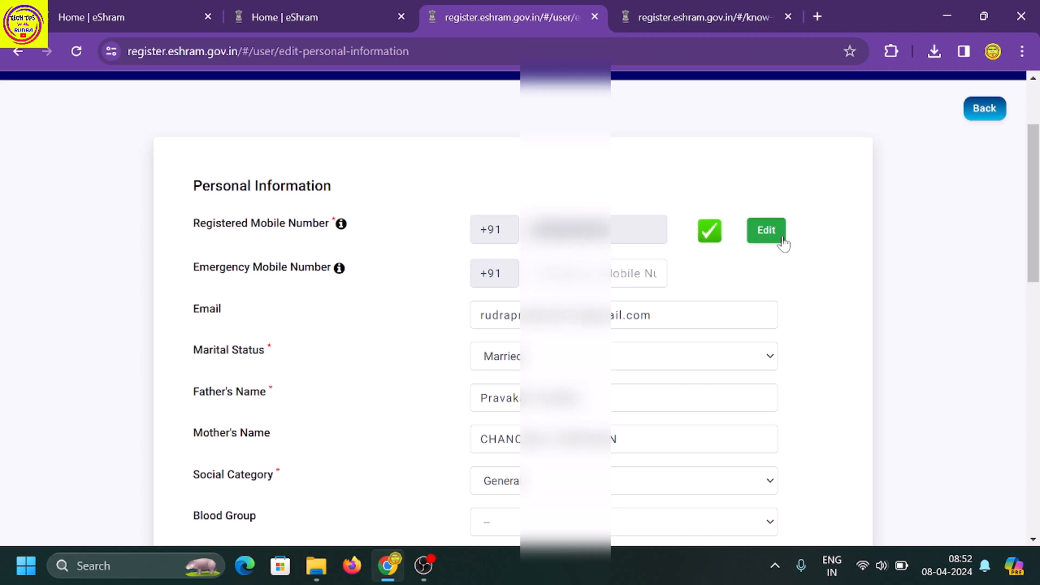
{"action": "scroll", "coordinate": [768, 235], "scroll_direction": "down", "scroll_amount": 1}
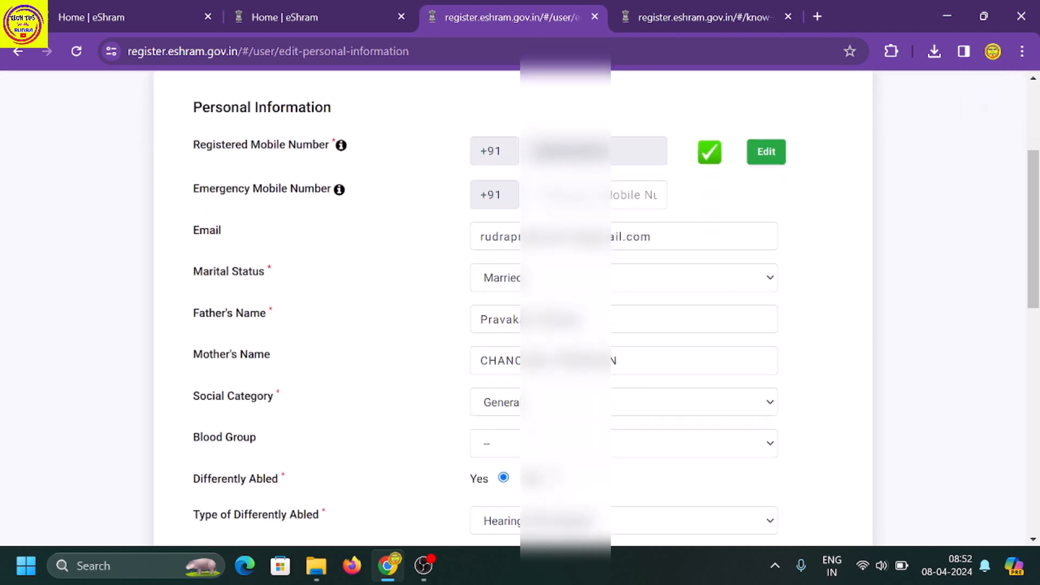
{"action": "scroll", "coordinate": [513, 309], "scroll_direction": "down", "scroll_amount": 1}
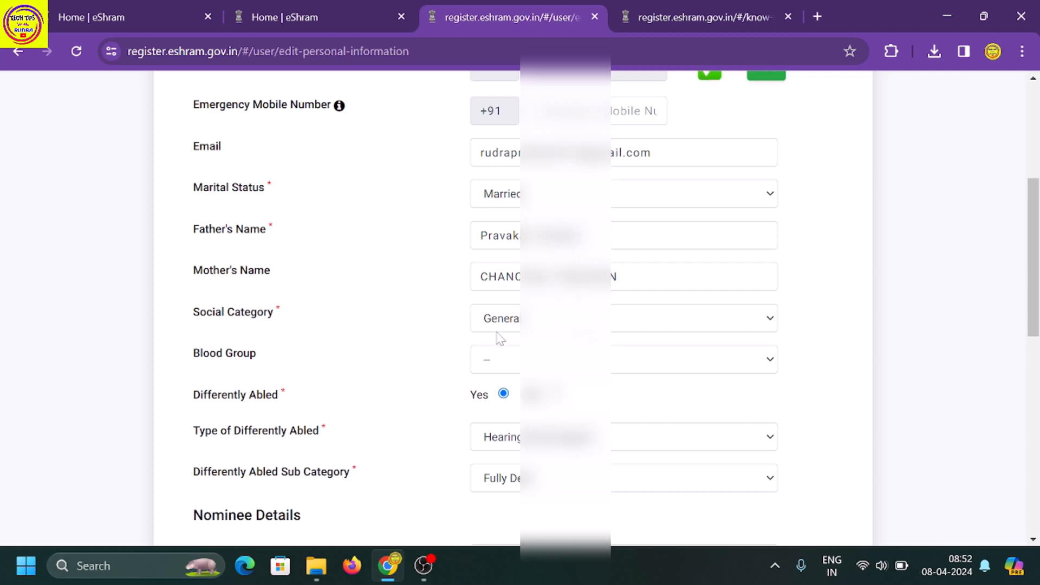
{"action": "scroll", "coordinate": [520, 303], "scroll_direction": "down", "scroll_amount": 5}
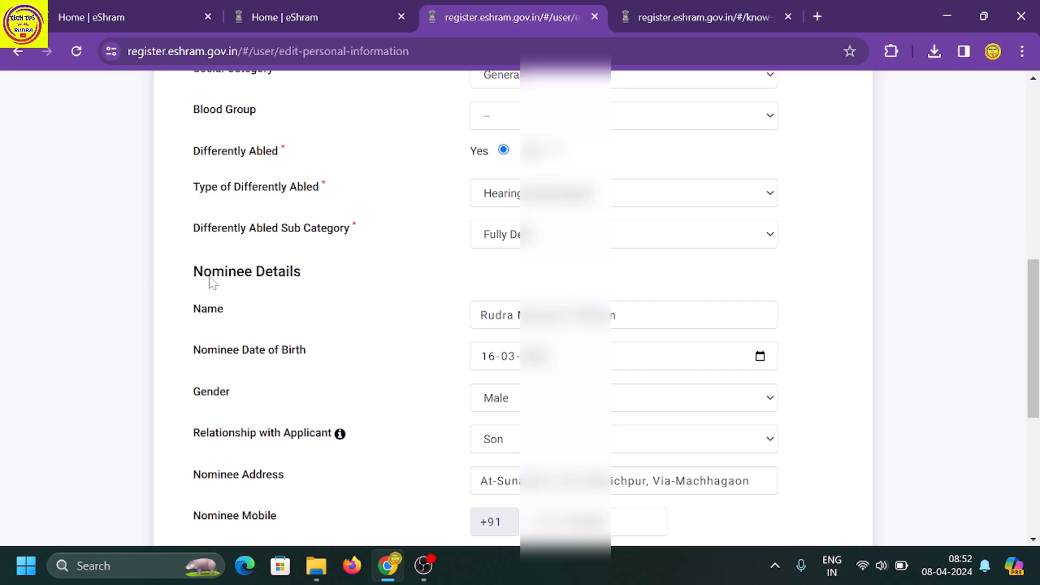
{"action": "left_click_drag", "start_coordinate": [190, 273], "coordinate": [310, 272]}
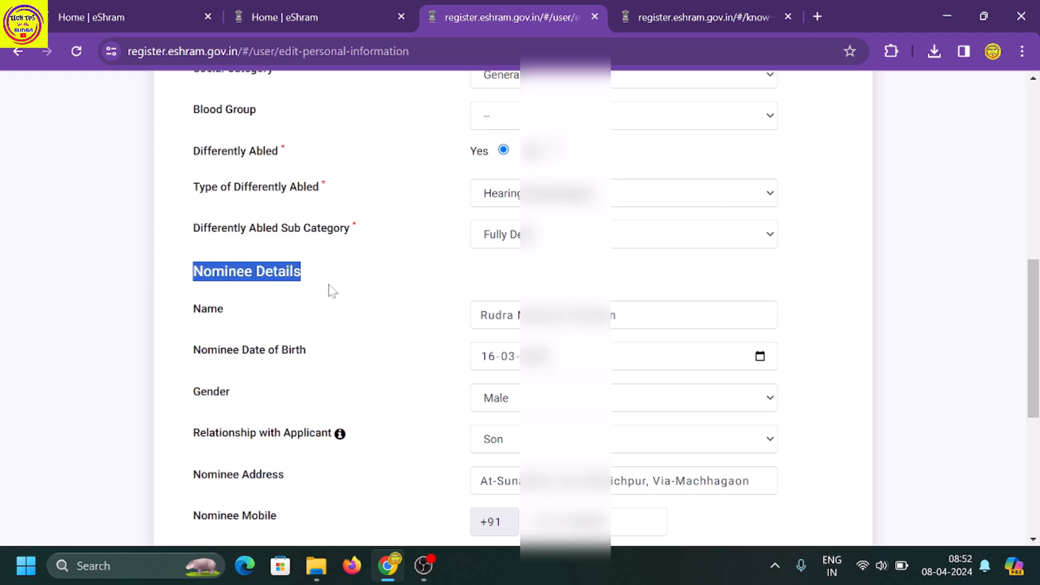
{"action": "left_click", "coordinate": [332, 290]}
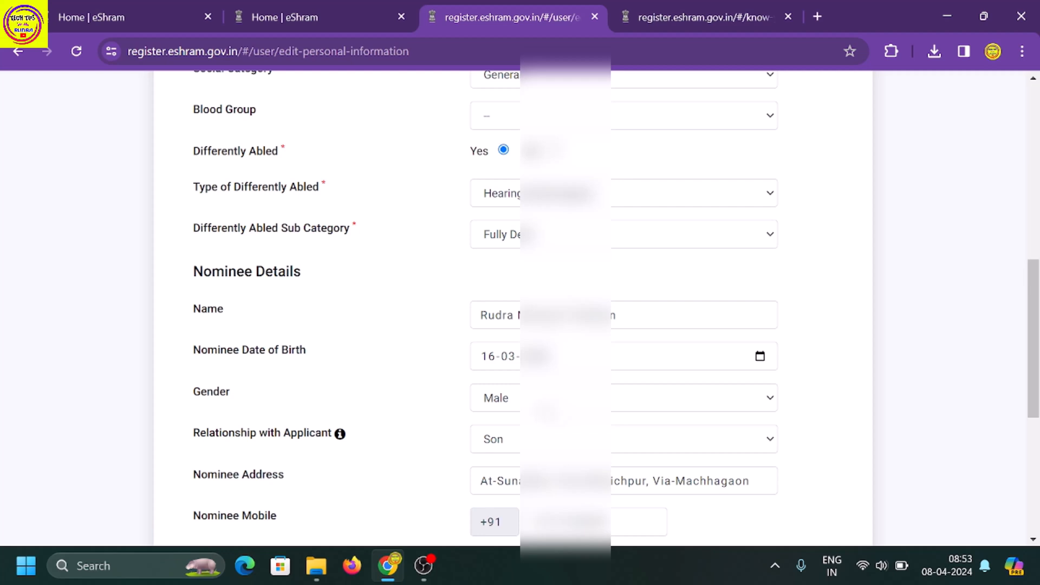
Keep the nominee's gender as Male and relationship as Son.
{"action": "left_click", "coordinate": [564, 398]}
{"action": "left_click", "coordinate": [407, 416]}
{"action": "left_click", "coordinate": [494, 444]}
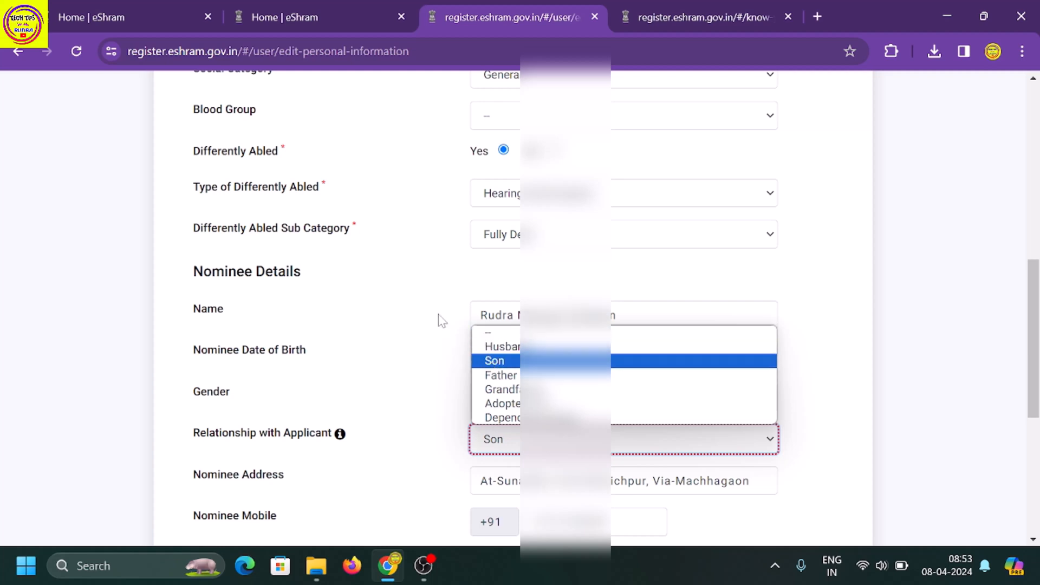
{"action": "left_click", "coordinate": [437, 442]}
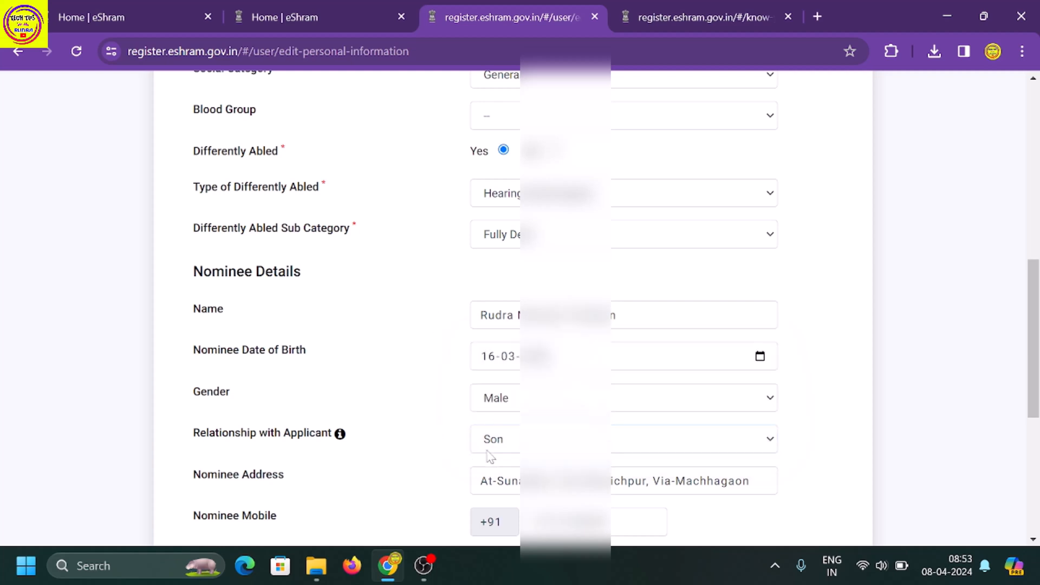
{"action": "left_click", "coordinate": [517, 454]}
{"action": "left_click", "coordinate": [407, 470]}
Submit the personal information update and confirm to return to the sections.
{"action": "scroll", "coordinate": [514, 430], "scroll_direction": "down", "scroll_amount": 1}
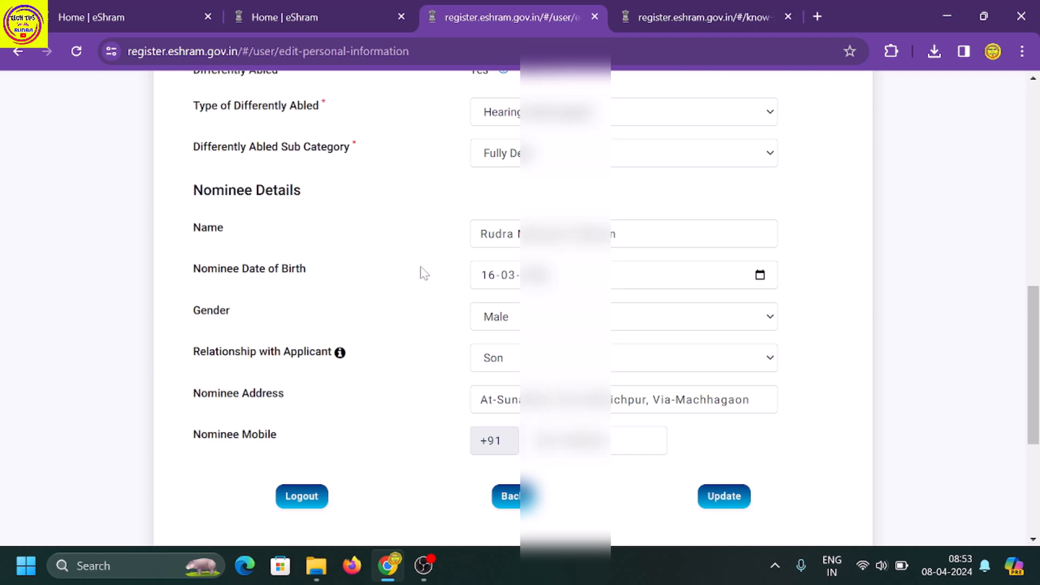
{"action": "left_click", "coordinate": [725, 501]}
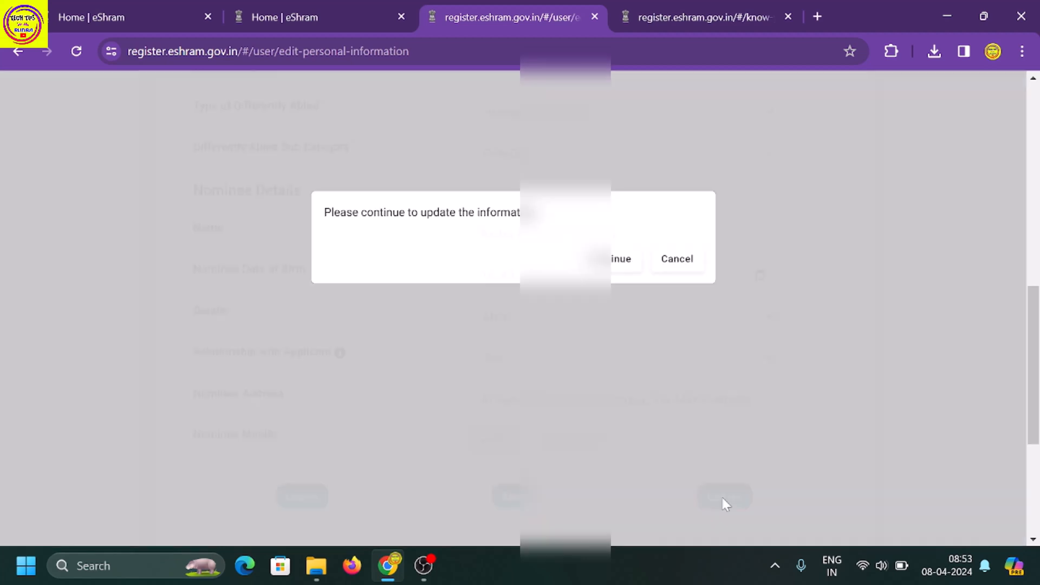
{"action": "left_click", "coordinate": [620, 262]}
{"action": "left_click", "coordinate": [512, 496]}
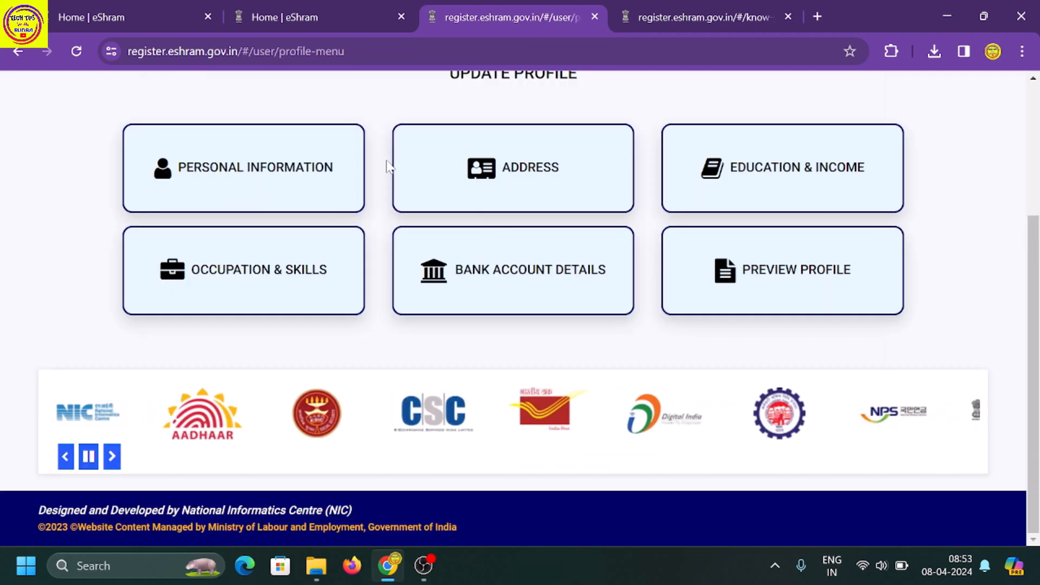
Review the residential and current address fields without changes, then update and confirm.
{"action": "left_click", "coordinate": [514, 172]}
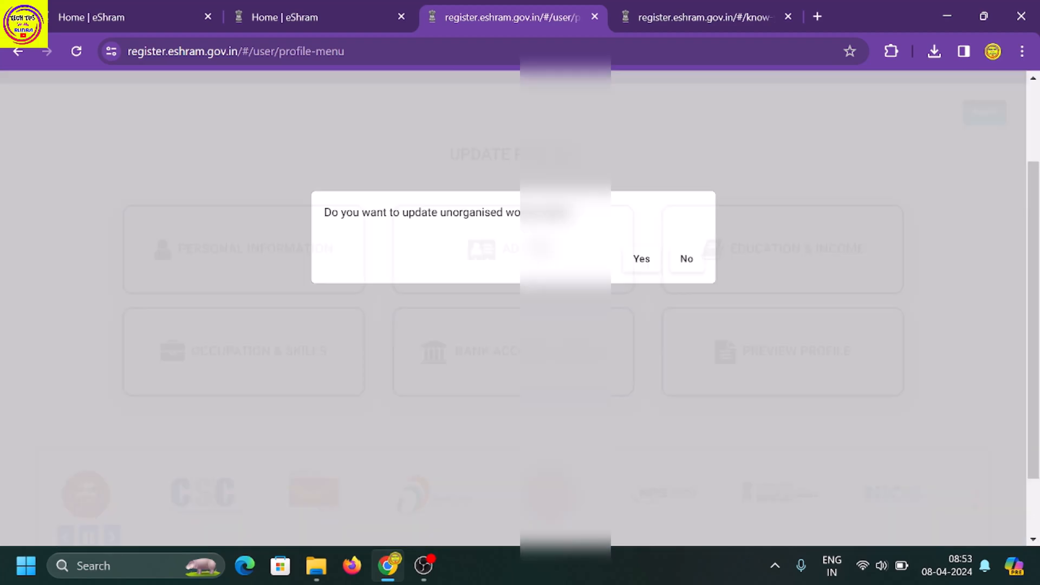
{"action": "left_click", "coordinate": [639, 259]}
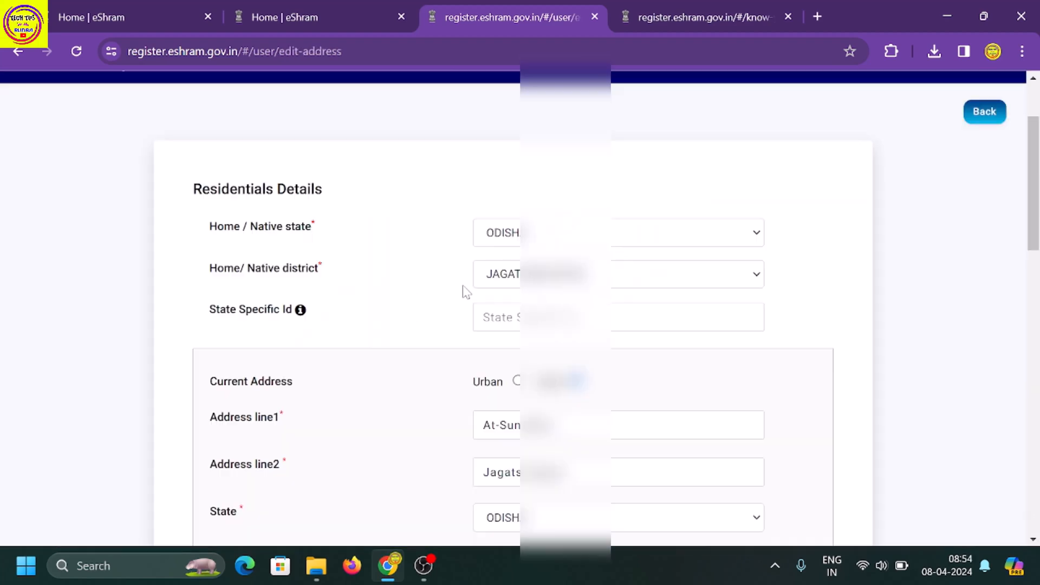
{"action": "scroll", "coordinate": [460, 298], "scroll_direction": "down", "scroll_amount": 1}
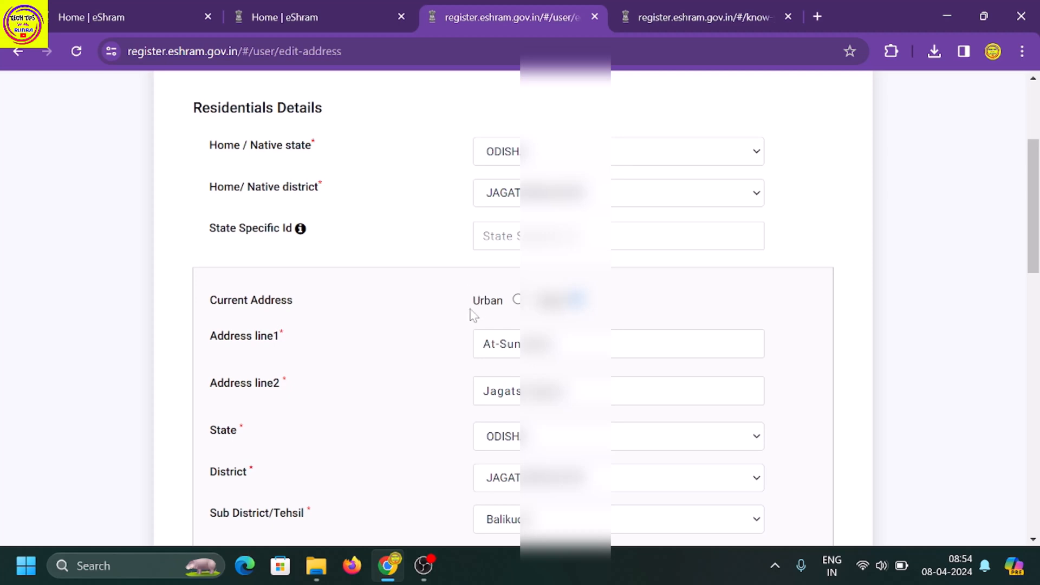
{"action": "scroll", "coordinate": [457, 376], "scroll_direction": "down", "scroll_amount": 2}
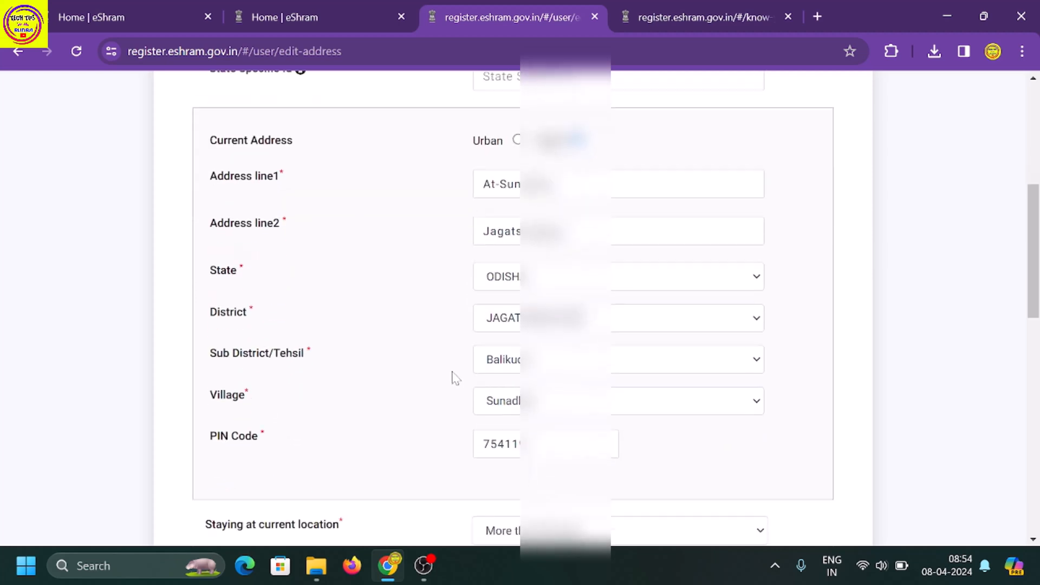
{"action": "scroll", "coordinate": [455, 377], "scroll_direction": "down", "scroll_amount": 1}
{"action": "scroll", "coordinate": [440, 369], "scroll_direction": "down", "scroll_amount": 6}
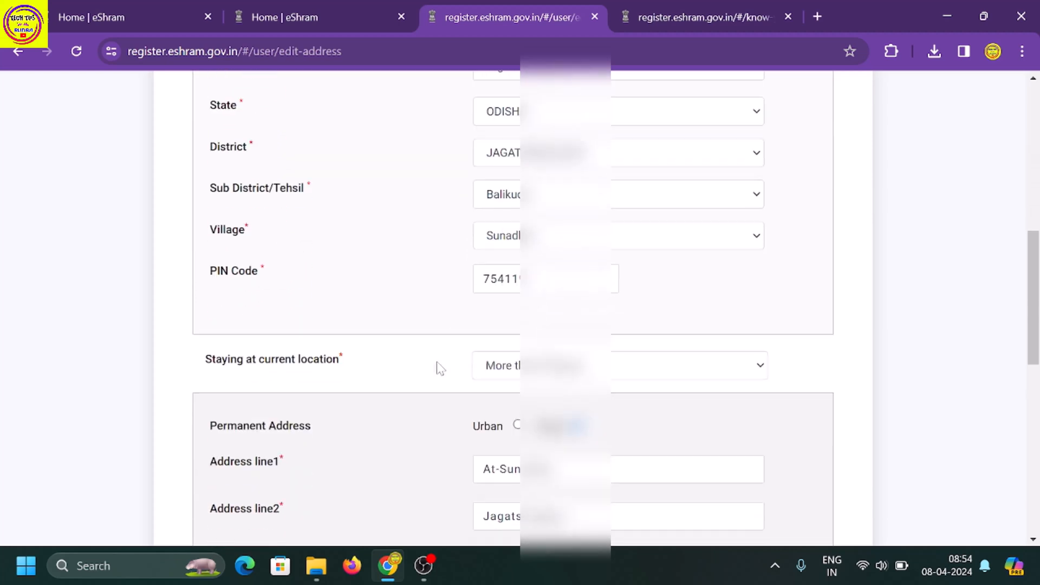
{"action": "scroll", "coordinate": [450, 362], "scroll_direction": "down", "scroll_amount": 3}
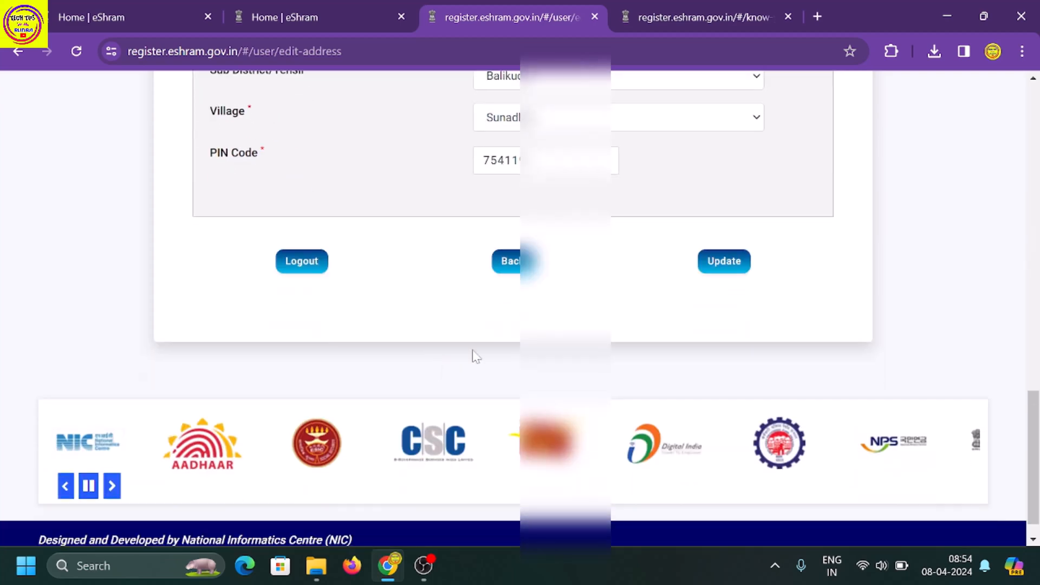
{"action": "left_click", "coordinate": [727, 261]}
{"action": "left_click", "coordinate": [617, 261]}
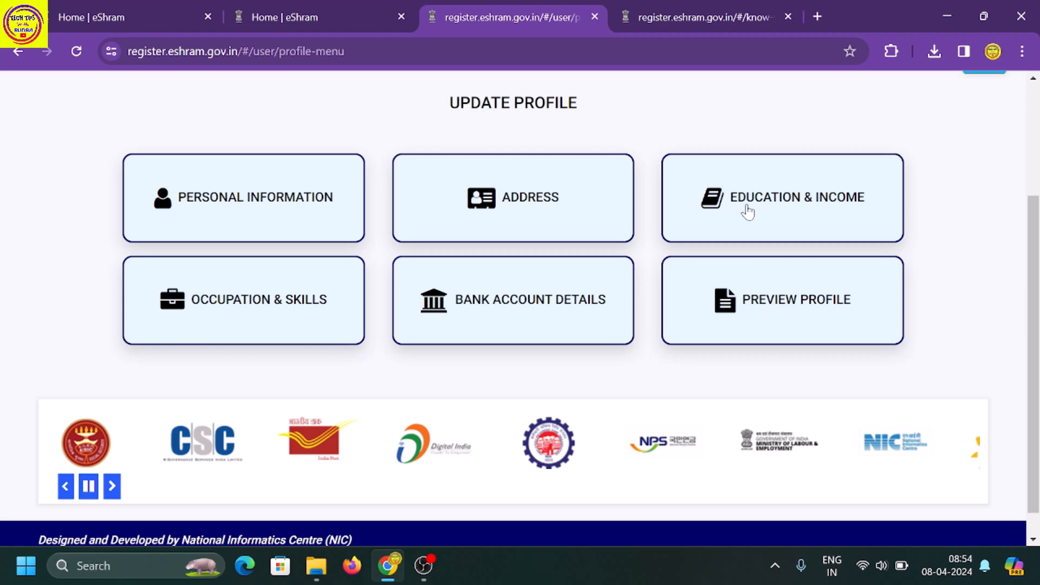
Keep education as Secondary and income as 10000 & Below, then update and confirm.
{"action": "left_click", "coordinate": [751, 211]}
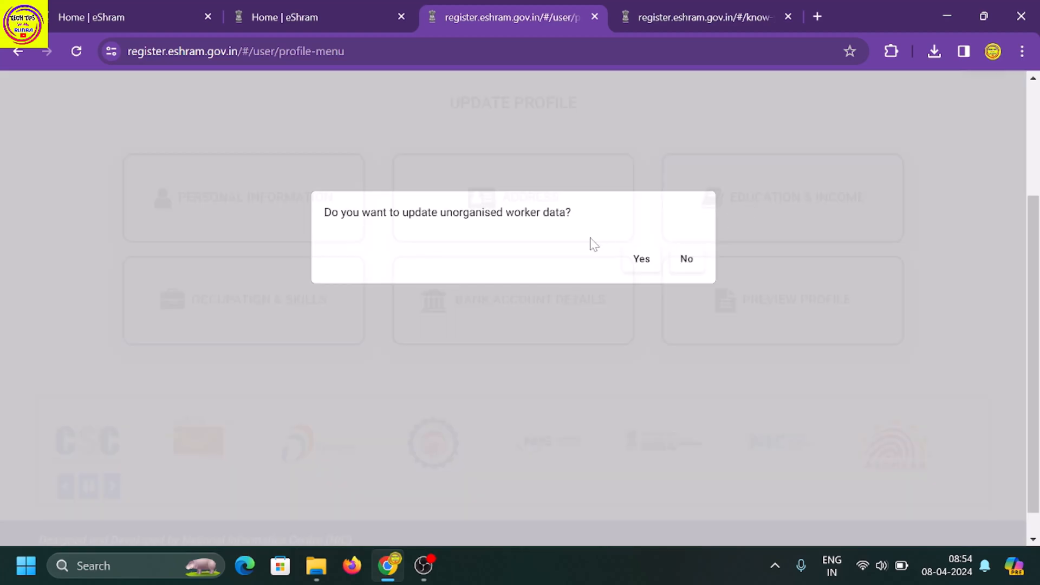
{"action": "left_click", "coordinate": [641, 264]}
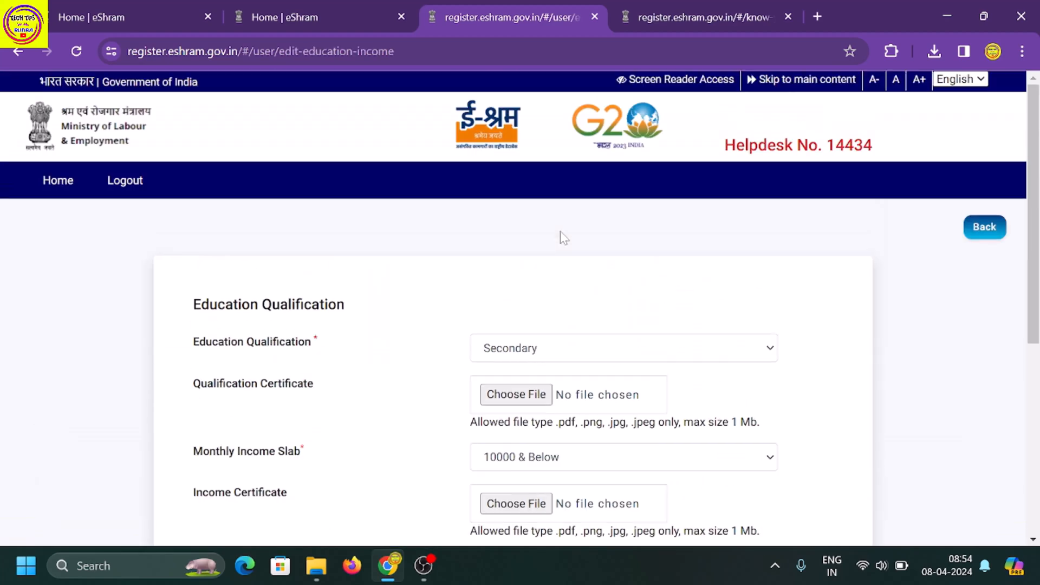
{"action": "left_click", "coordinate": [608, 348]}
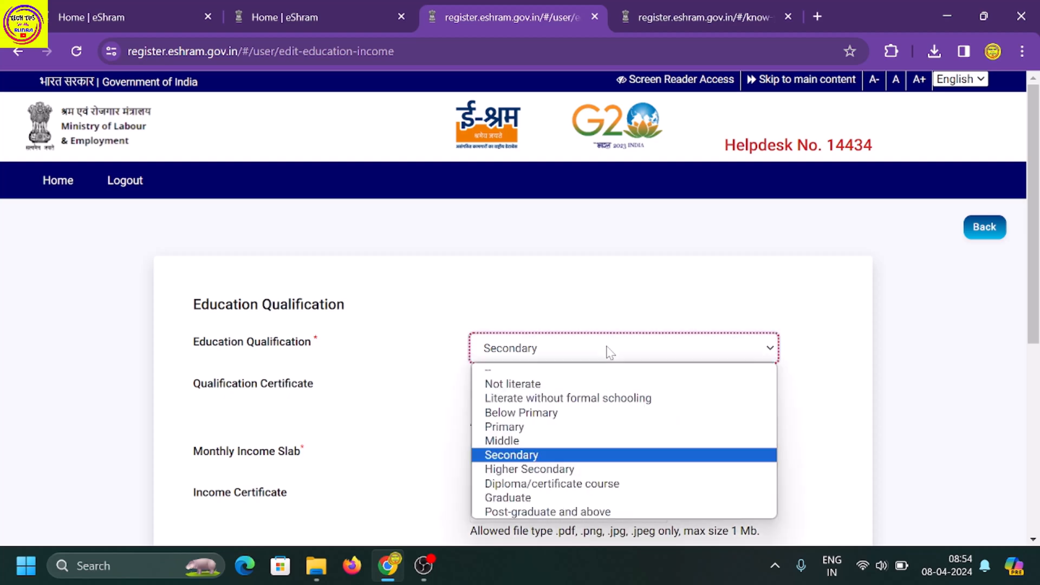
{"action": "left_click", "coordinate": [551, 314]}
{"action": "scroll", "coordinate": [517, 399], "scroll_direction": "down", "scroll_amount": 2}
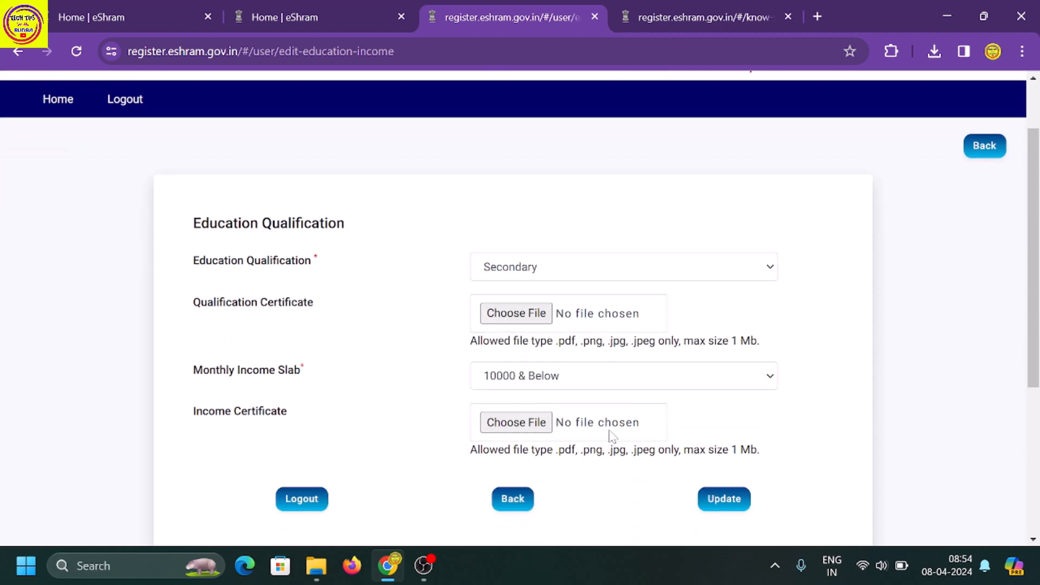
{"action": "left_click", "coordinate": [722, 499]}
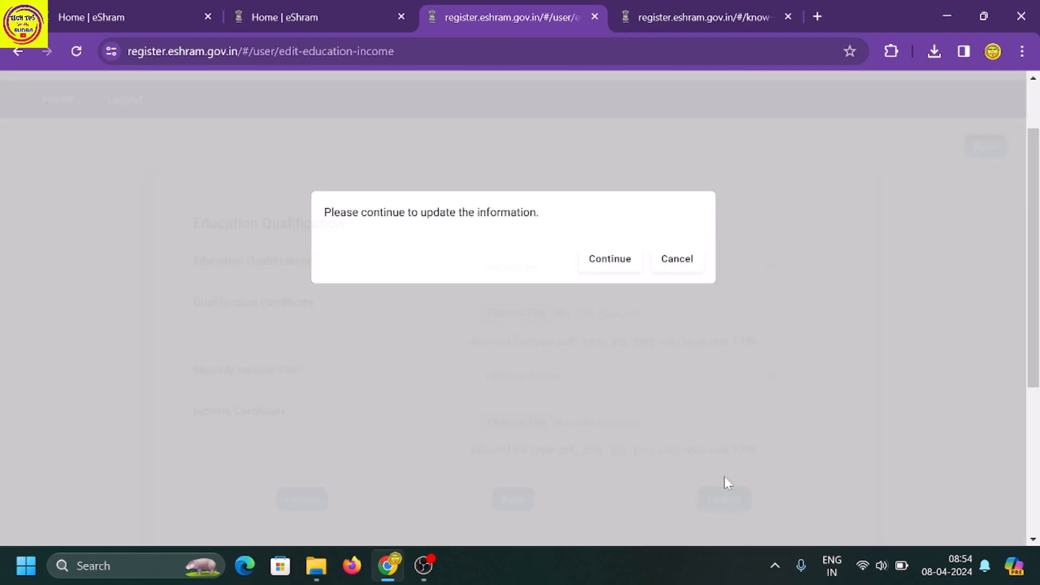
{"action": "left_click", "coordinate": [613, 260]}
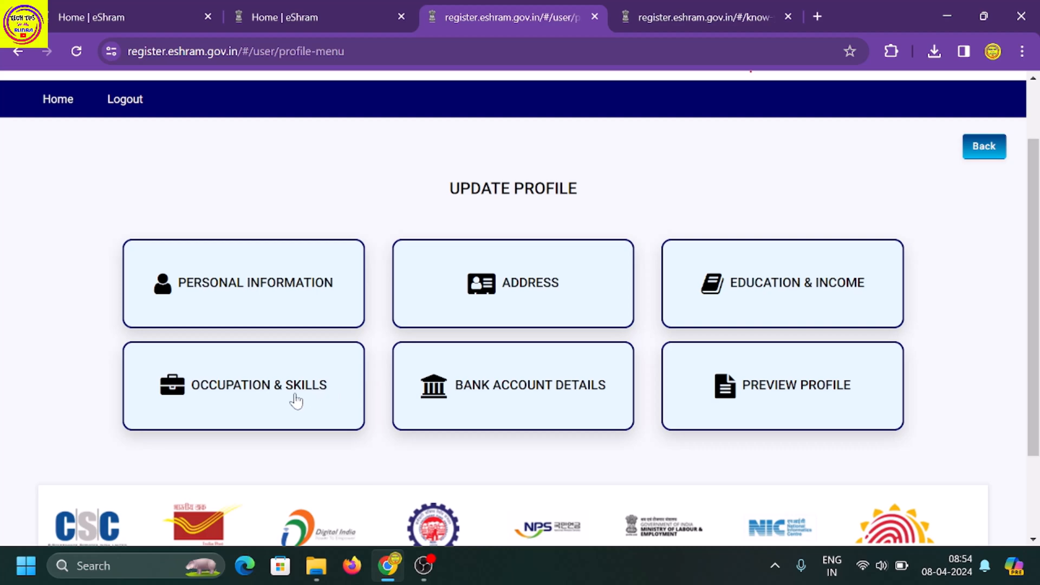
Review the Occupation & Skills form (Tutors and Other Teacher Aides, 20 years), then update and confirm.
{"action": "left_click", "coordinate": [259, 386]}
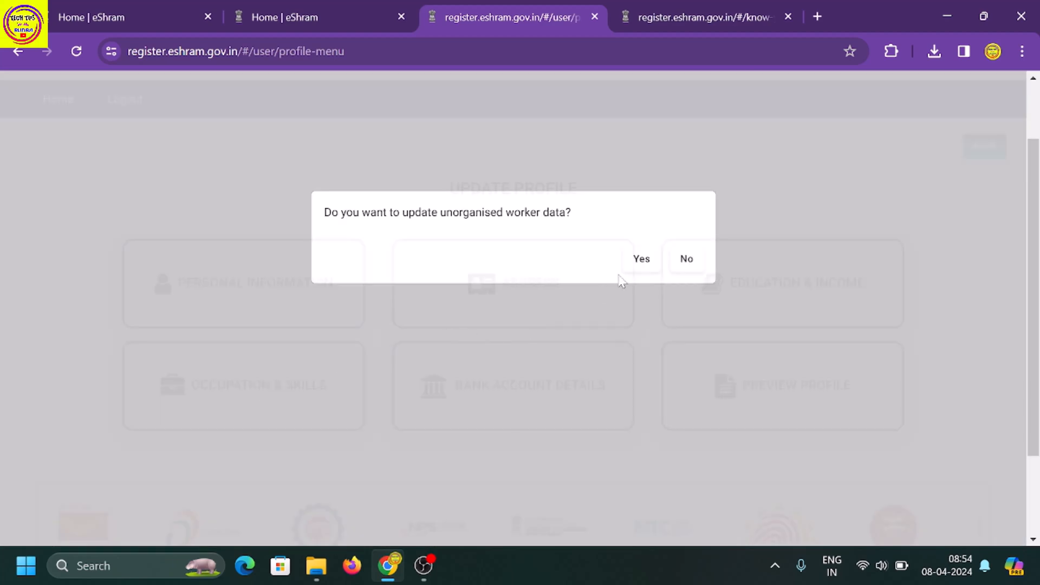
{"action": "left_click", "coordinate": [639, 259]}
{"action": "scroll", "coordinate": [483, 326], "scroll_direction": "down", "scroll_amount": 1}
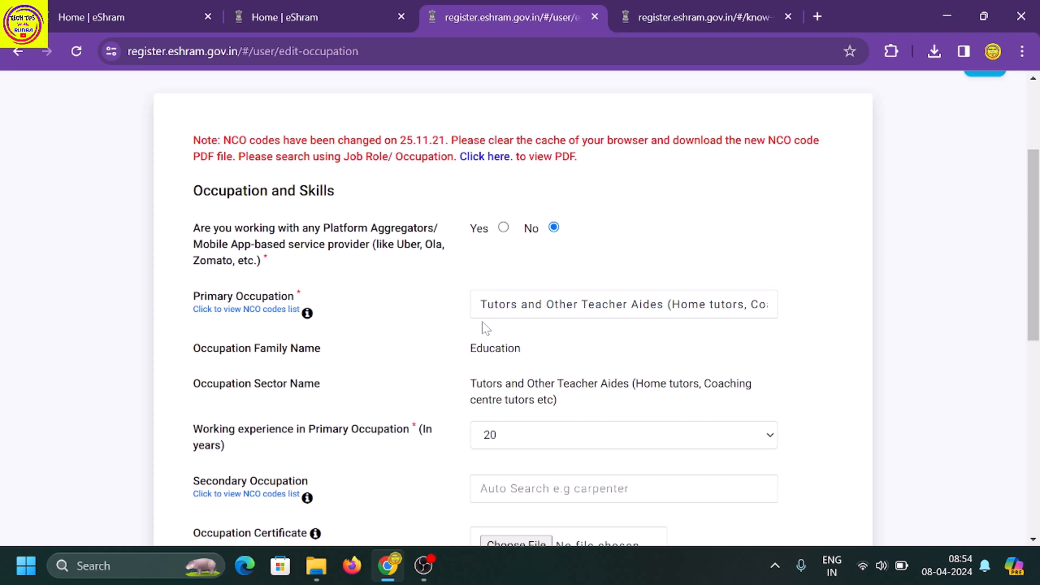
{"action": "scroll", "coordinate": [486, 327], "scroll_direction": "down", "scroll_amount": 1}
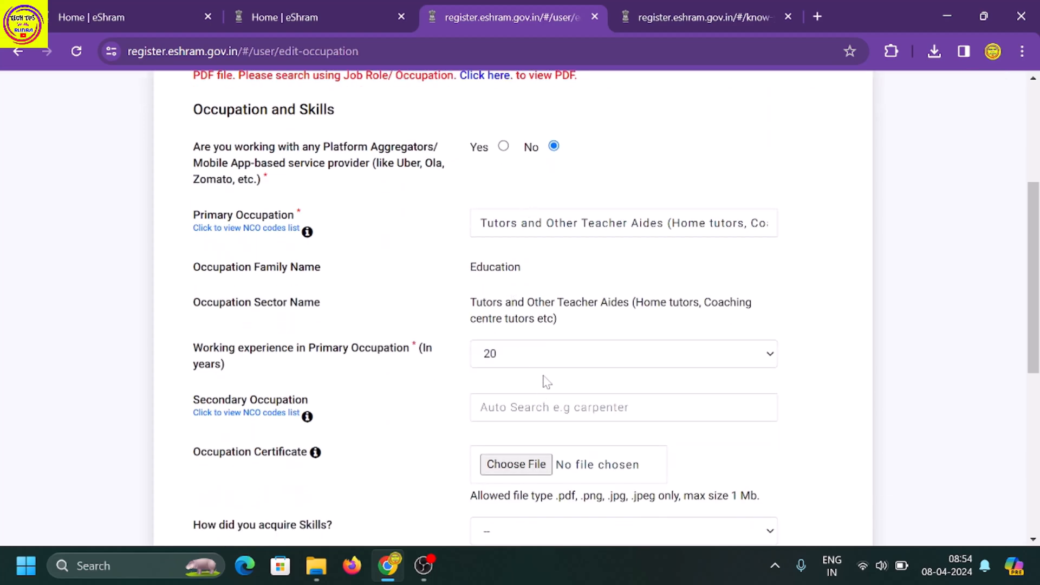
{"action": "scroll", "coordinate": [546, 382], "scroll_direction": "down", "scroll_amount": 3}
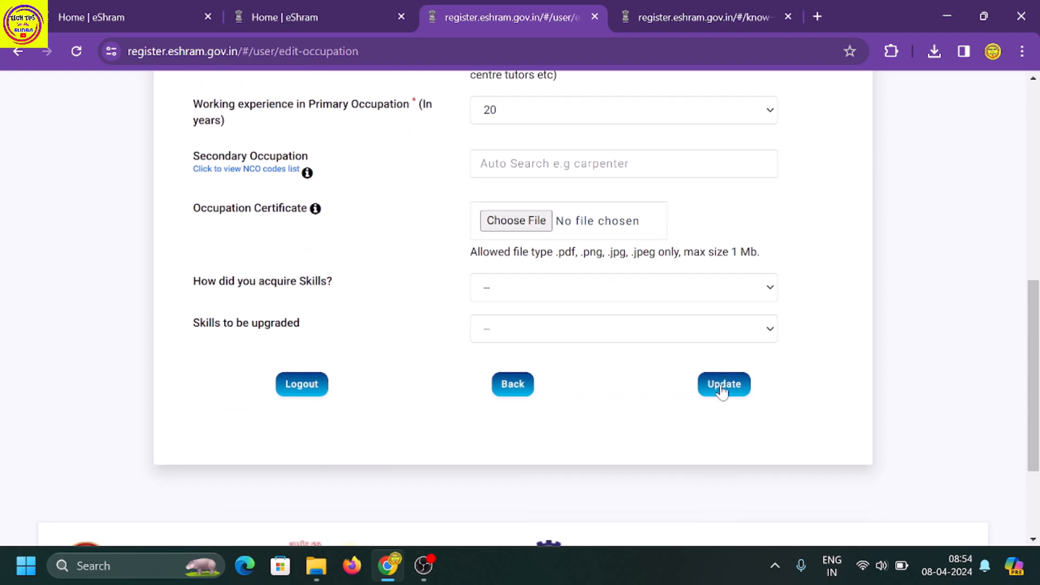
{"action": "left_click", "coordinate": [722, 385]}
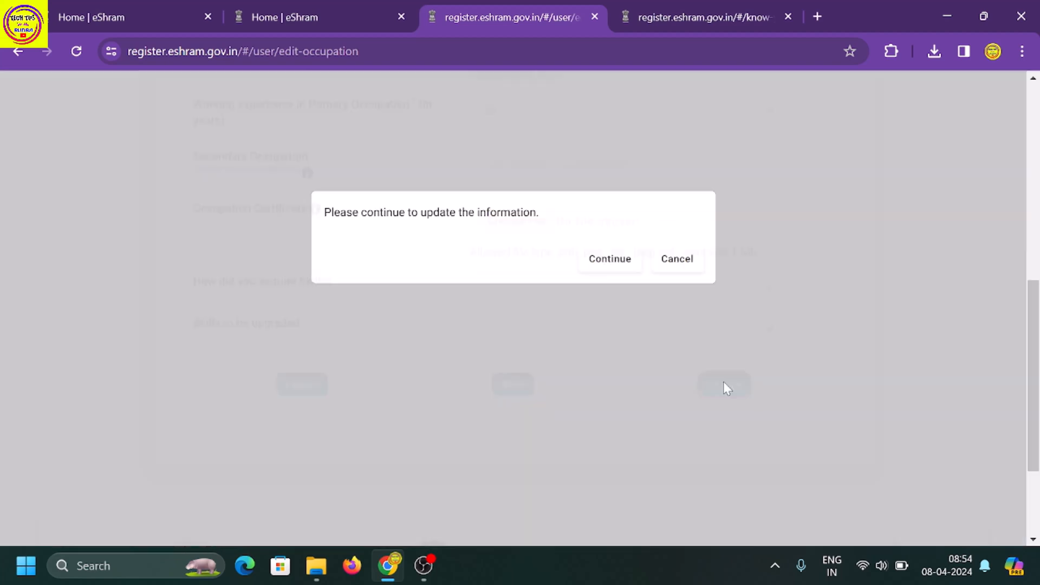
{"action": "left_click", "coordinate": [612, 269]}
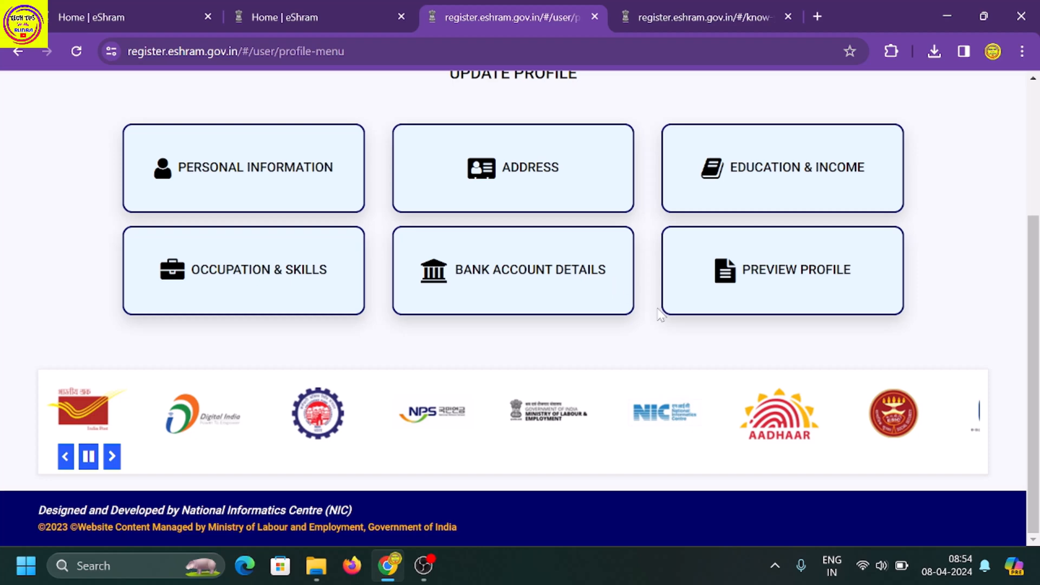
Review the bank account fields, including Bank seeding with Aadhaar, then update and confirm.
{"action": "left_click", "coordinate": [552, 292]}
{"action": "left_click", "coordinate": [641, 259]}
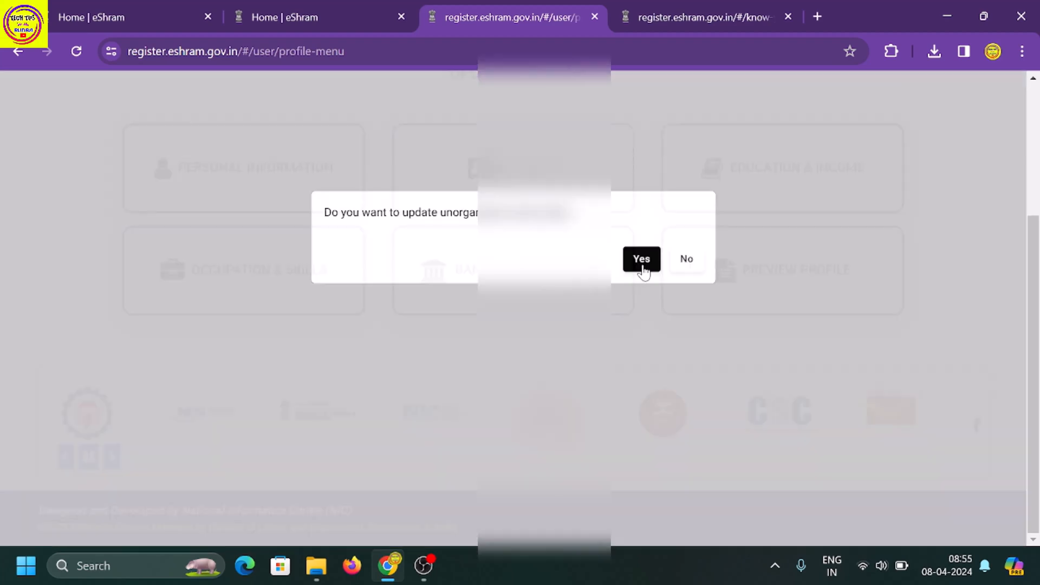
{"action": "scroll", "coordinate": [624, 269], "scroll_direction": "up", "scroll_amount": 5}
{"action": "scroll", "coordinate": [520, 309], "scroll_direction": "up", "scroll_amount": 3}
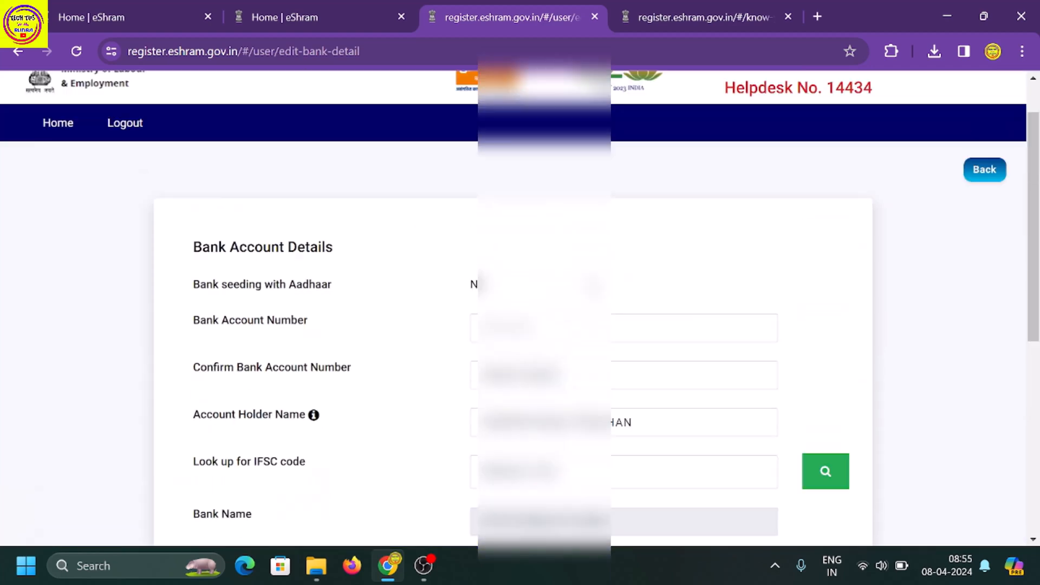
{"action": "scroll", "coordinate": [520, 308], "scroll_direction": "down", "scroll_amount": 2}
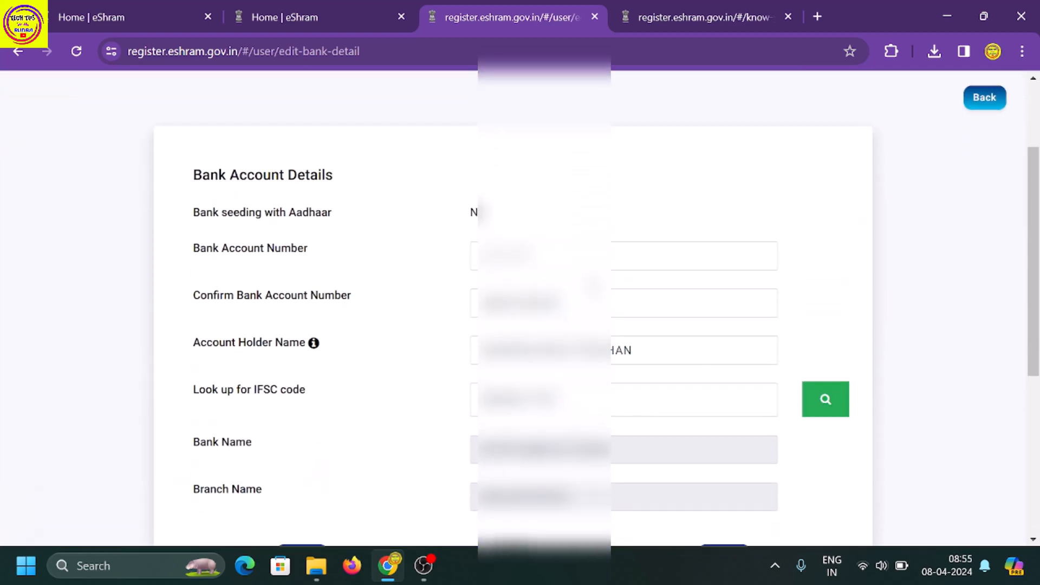
{"action": "scroll", "coordinate": [520, 309], "scroll_direction": "down", "scroll_amount": 2}
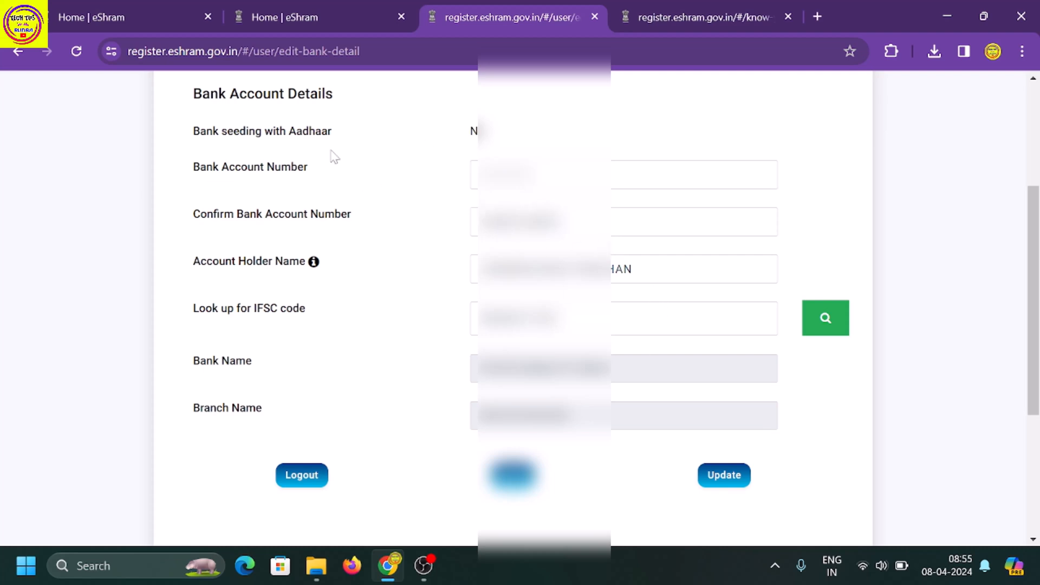
{"action": "left_click_drag", "start_coordinate": [194, 140], "coordinate": [450, 139]}
{"action": "left_click", "coordinate": [489, 134]}
{"action": "left_click", "coordinate": [726, 479]}
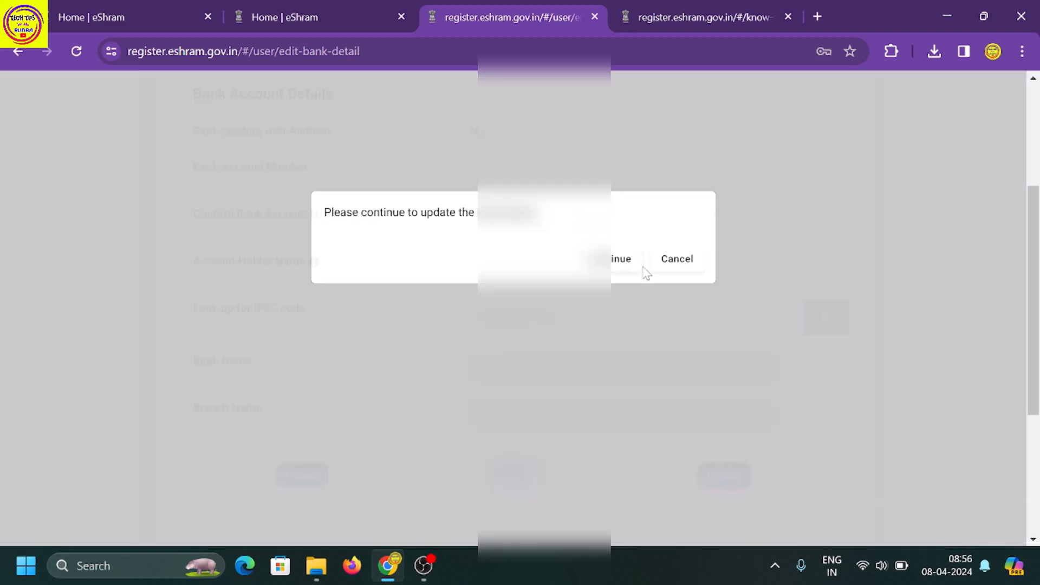
{"action": "left_click", "coordinate": [620, 259]}
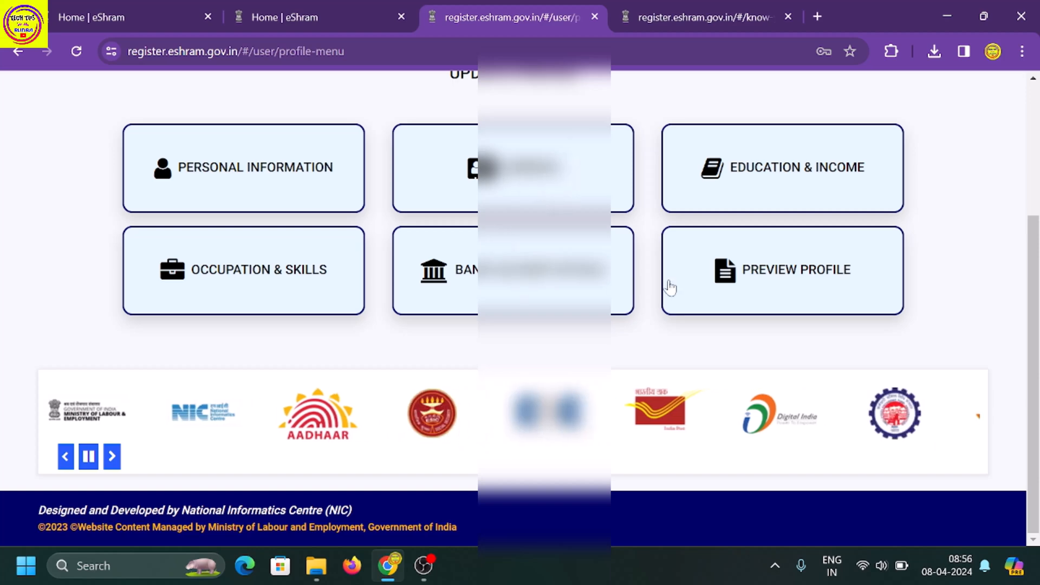
Open the full profile preview and read through the updated Self Declaration page.
{"action": "left_click", "coordinate": [698, 292]}
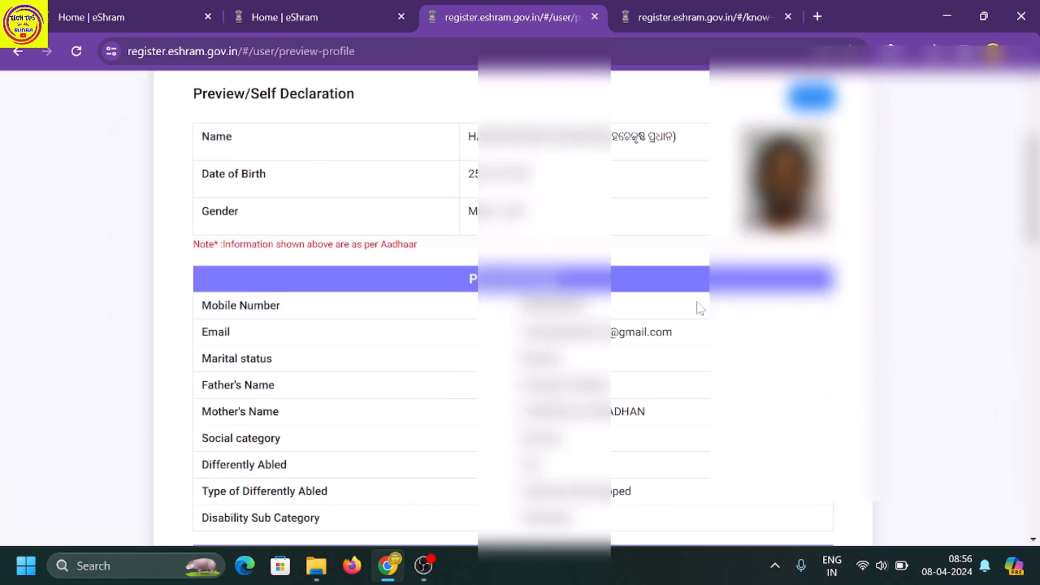
{"action": "scroll", "coordinate": [703, 276], "scroll_direction": "up", "scroll_amount": 4}
{"action": "scroll", "coordinate": [518, 306], "scroll_direction": "down", "scroll_amount": 1}
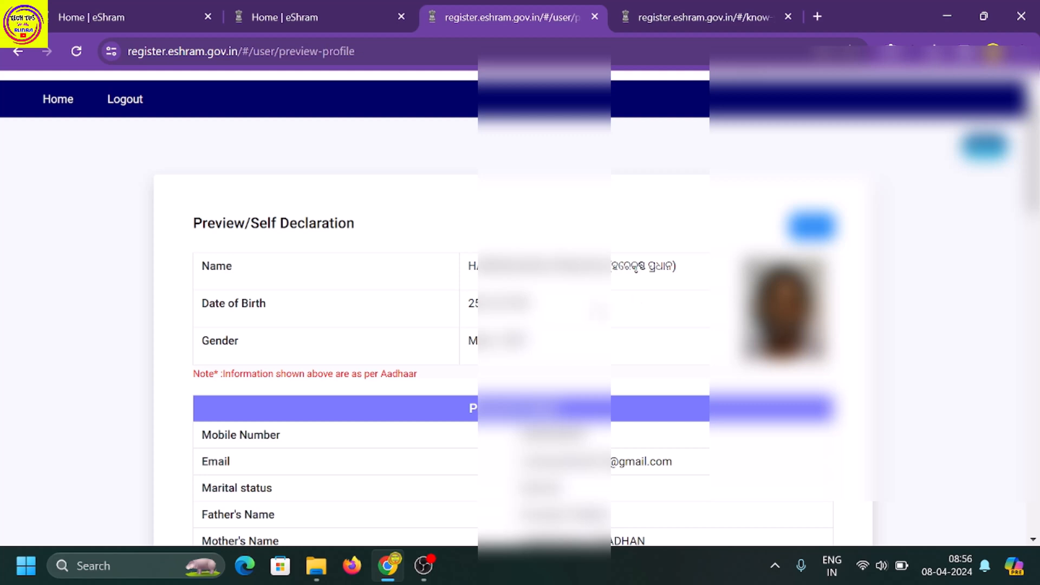
{"action": "scroll", "coordinate": [518, 306], "scroll_direction": "down", "scroll_amount": 3}
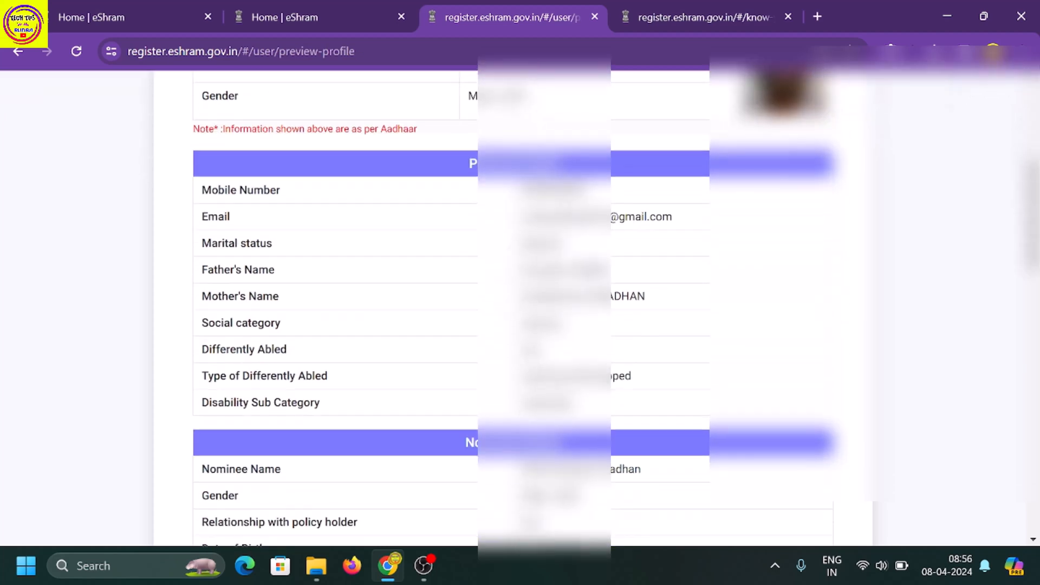
{"action": "scroll", "coordinate": [518, 306], "scroll_direction": "down", "scroll_amount": 6}
{"action": "scroll", "coordinate": [518, 306], "scroll_direction": "down", "scroll_amount": 4}
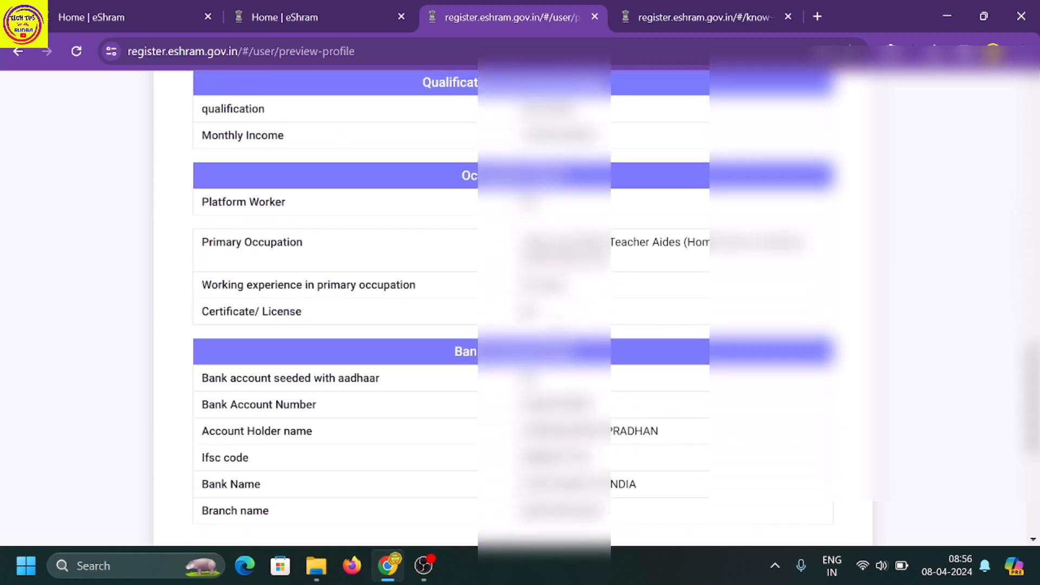
{"action": "scroll", "coordinate": [518, 306], "scroll_direction": "up", "scroll_amount": 15}
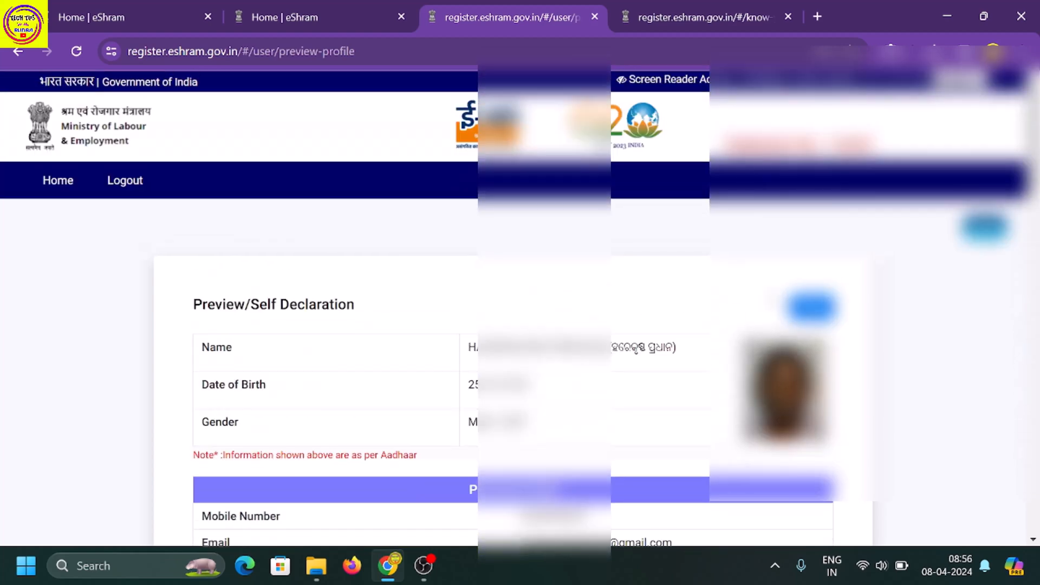
Bring up printing for the profile preview, dismiss it, then go to the Home | eShram tab.
{"action": "left_click", "coordinate": [811, 307]}
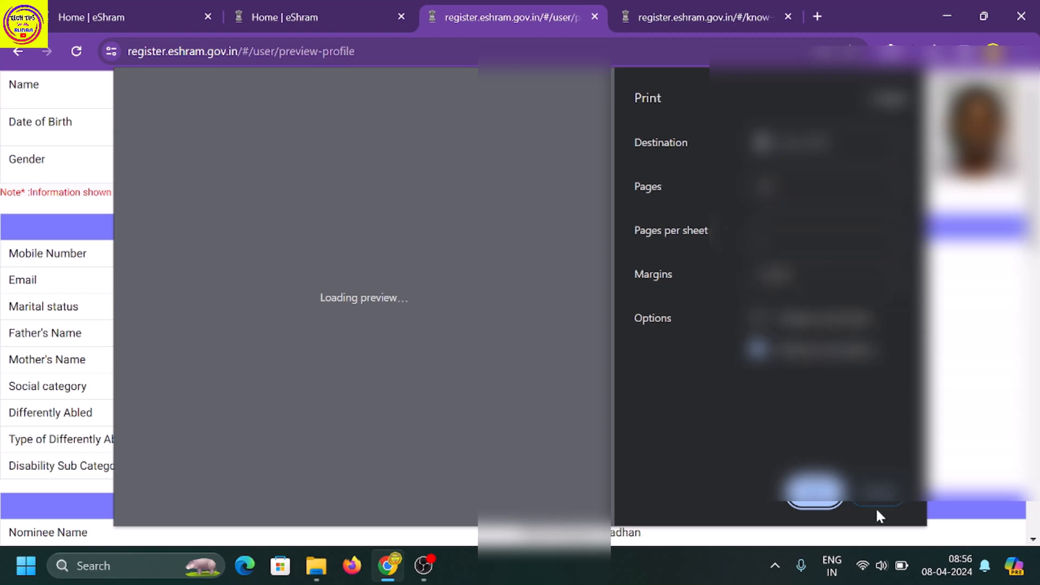
{"action": "left_click", "coordinate": [863, 504]}
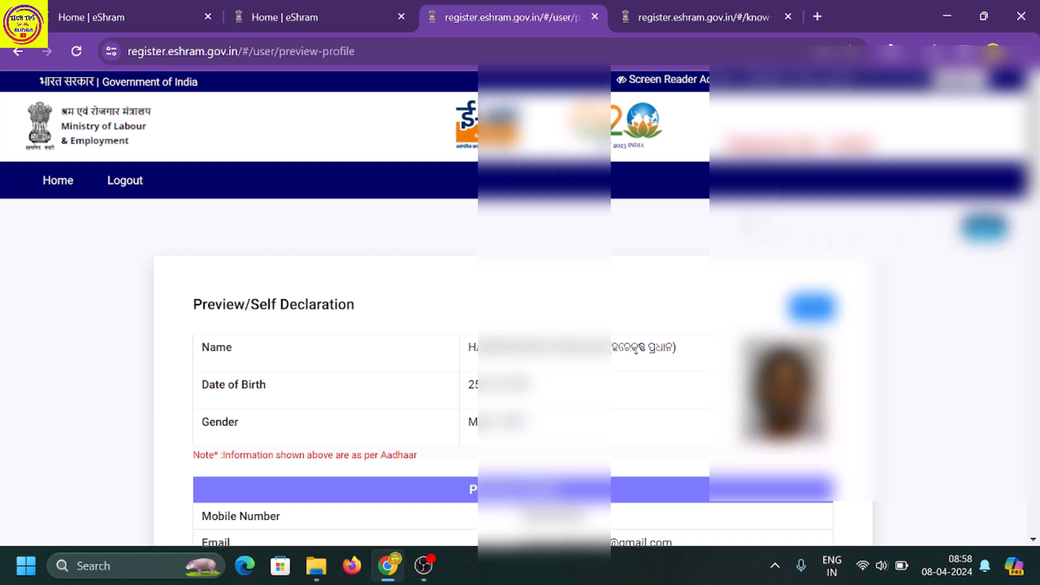
{"action": "left_click", "coordinate": [310, 17]}
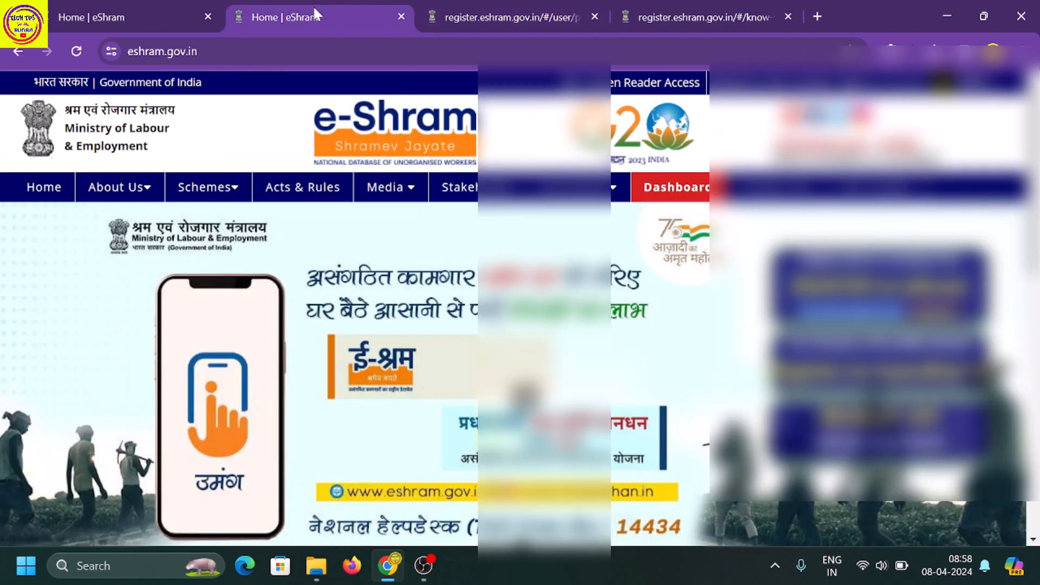